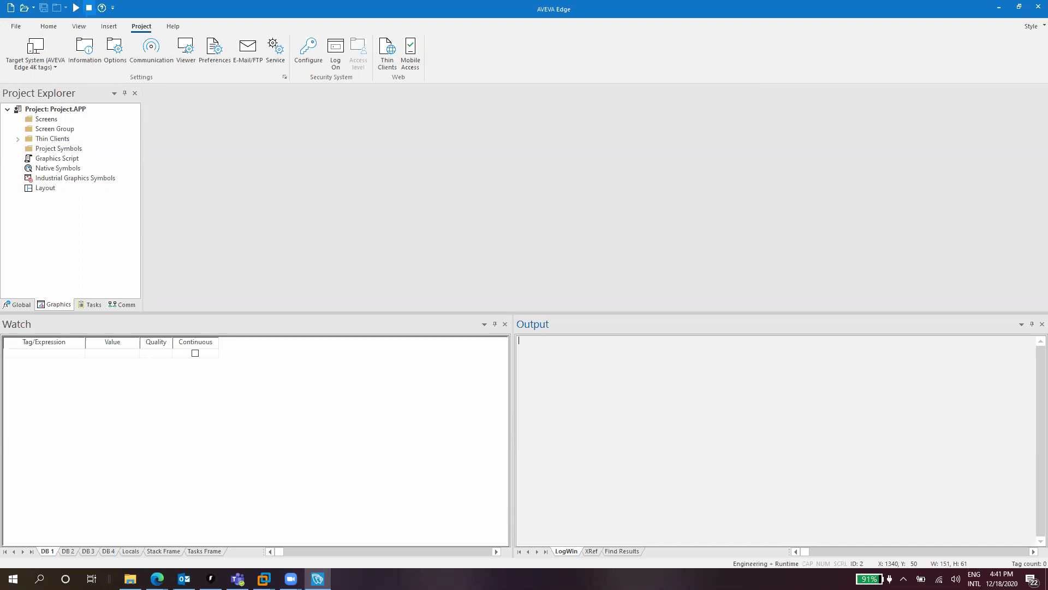
Create a new project named EmailTest1, accepting the Project Wizard defaults
left_click(7, 8)
left_click(9, 8)
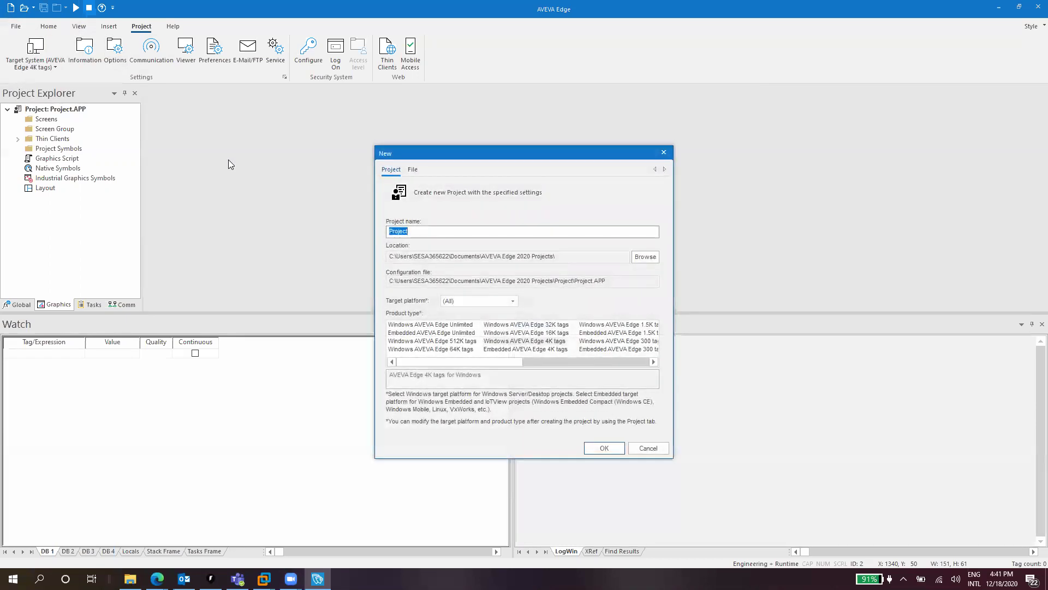
type("EmailTest1")
left_click(608, 450)
left_click(557, 289)
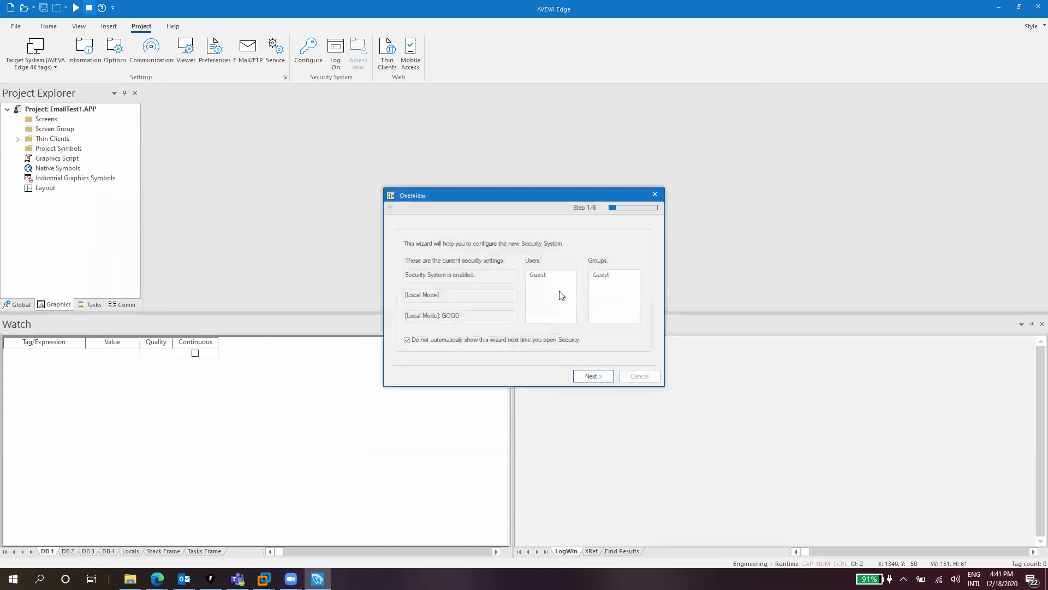
Finish the security wizard with Enable Security System unchecked
left_click(593, 377)
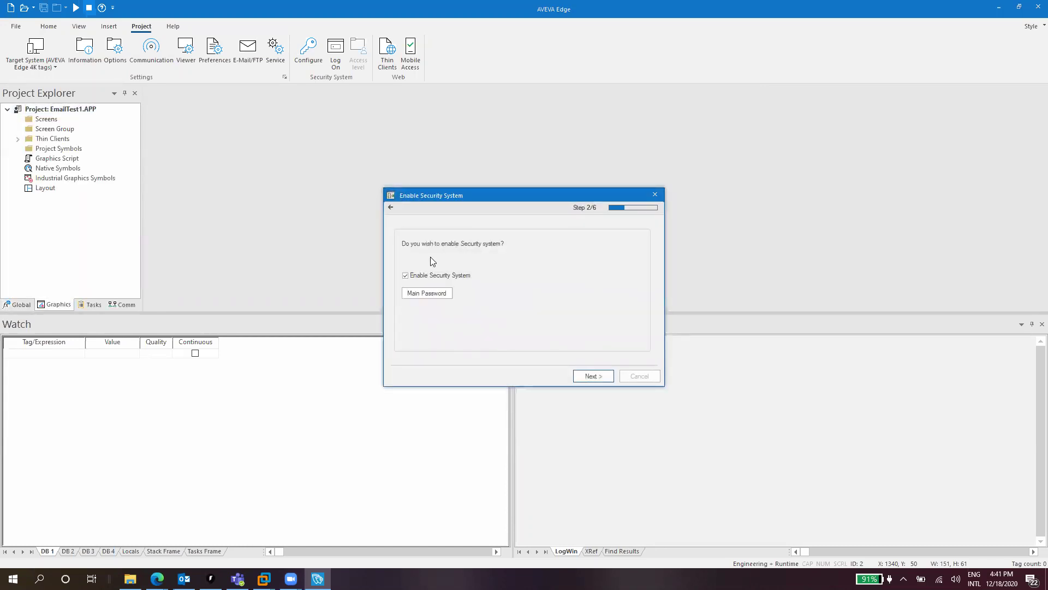
left_click(425, 277)
left_click(592, 376)
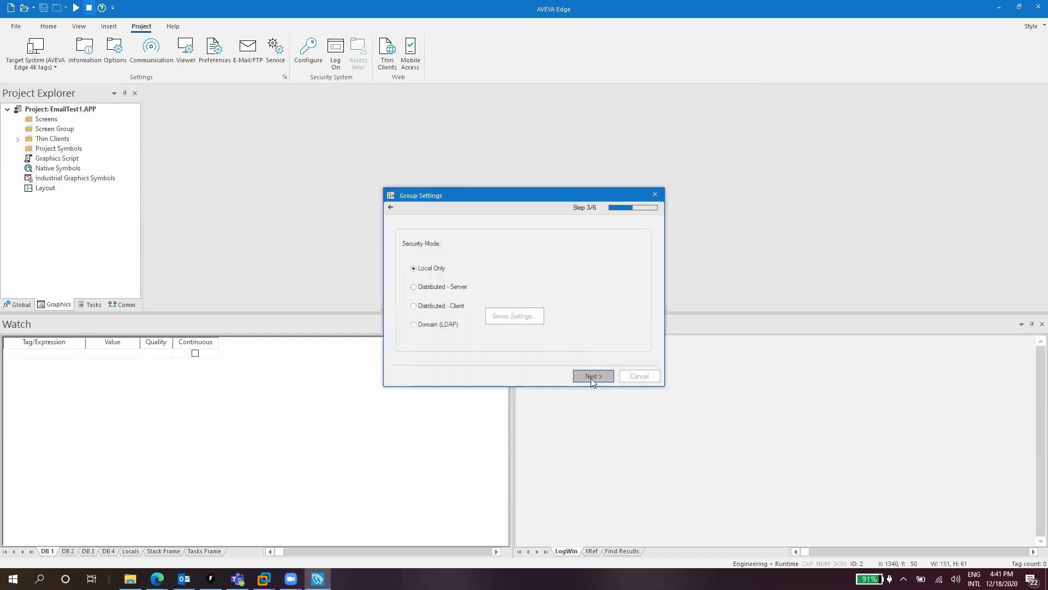
left_click(592, 377)
left_click(592, 376)
left_click(592, 376)
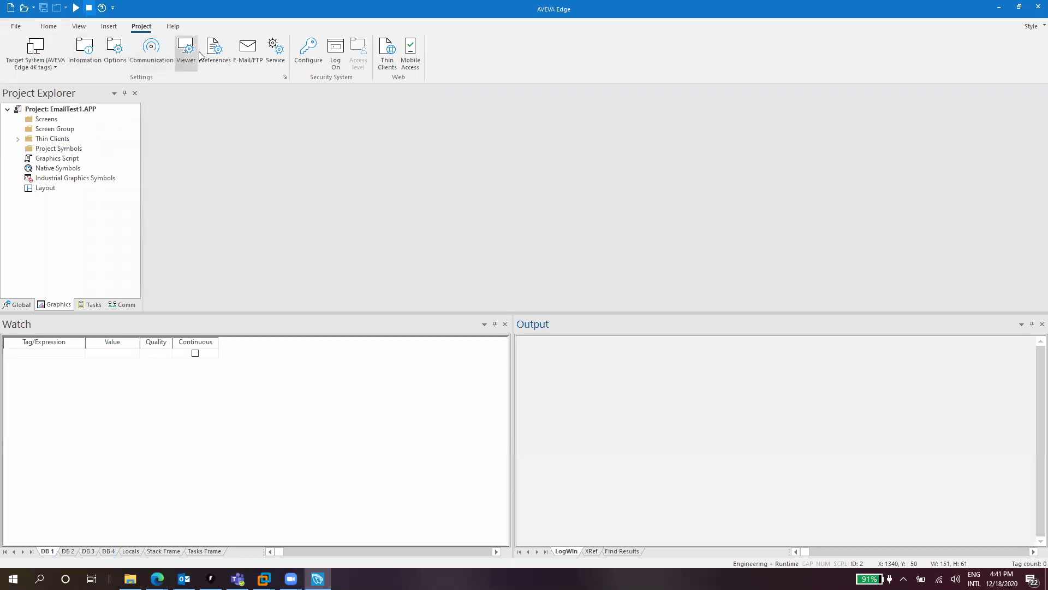
Open the E-Mail/FTP configuration dialog from the Project tab and move it slightly aside
left_click(48, 26)
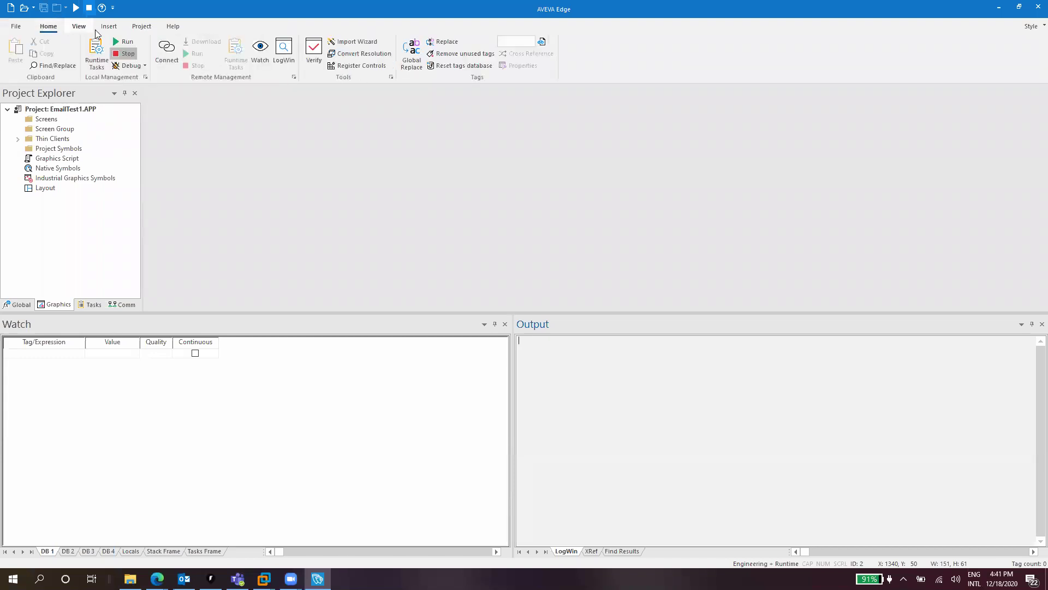
left_click(141, 27)
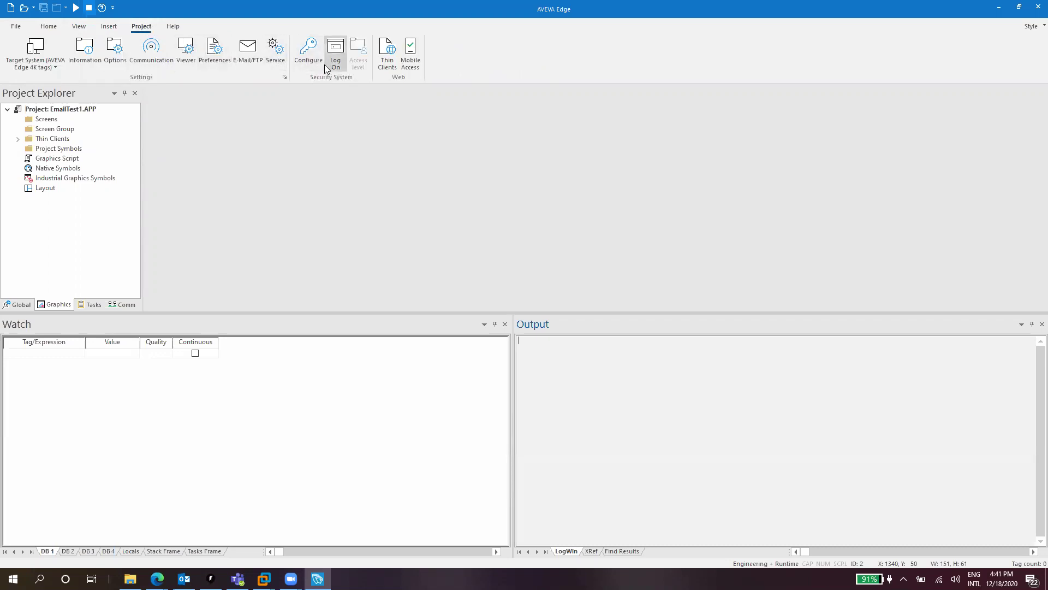
left_click(247, 55)
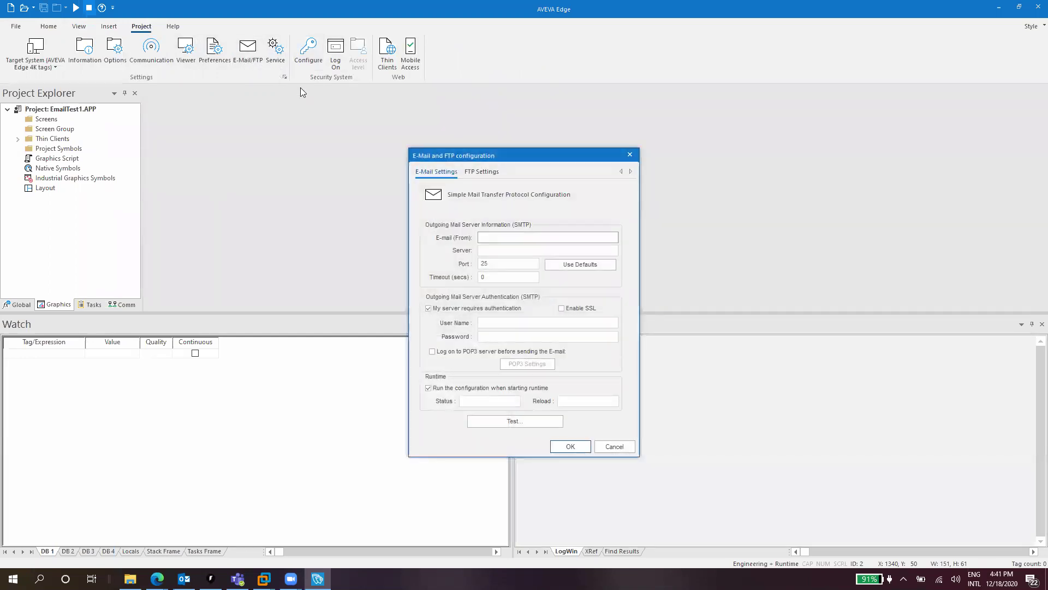
left_click_drag(442, 152, 388, 140)
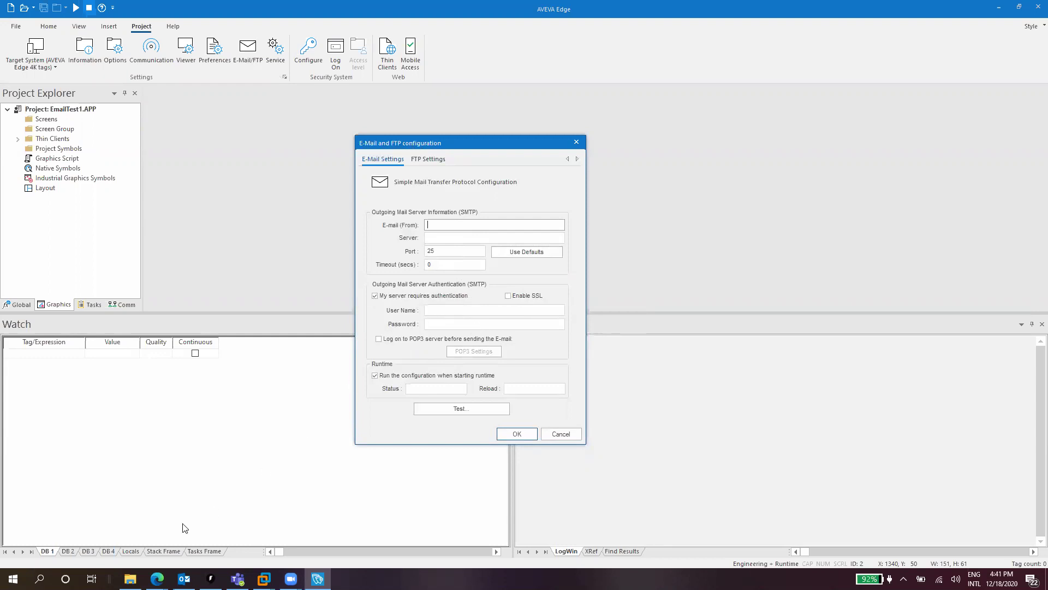
mouse_move(157, 578)
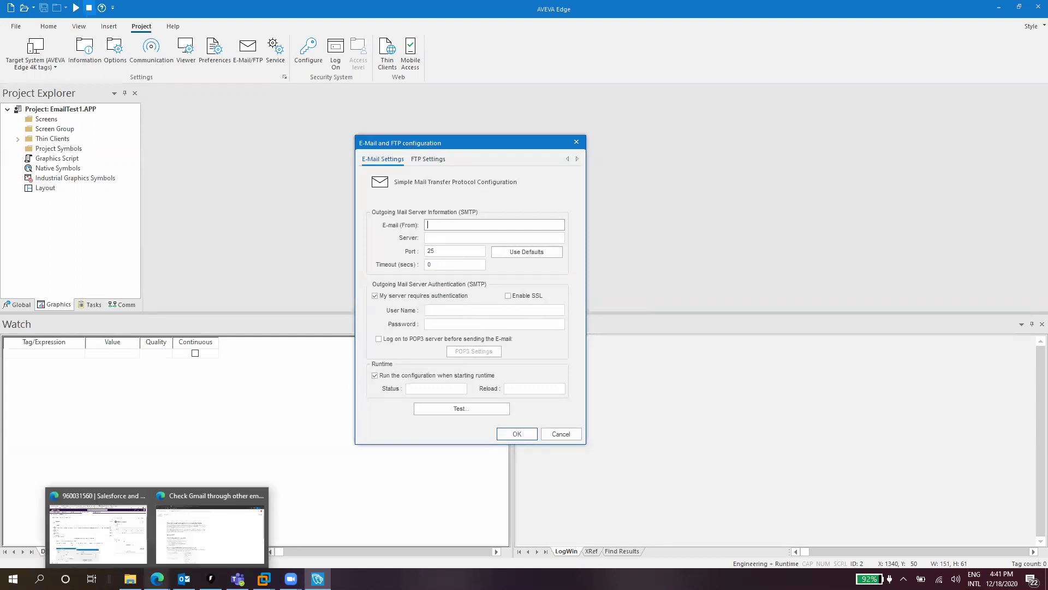
Scroll the Gmail help article to the SMTP settings table and select smtp.gmail.com
left_click(176, 546)
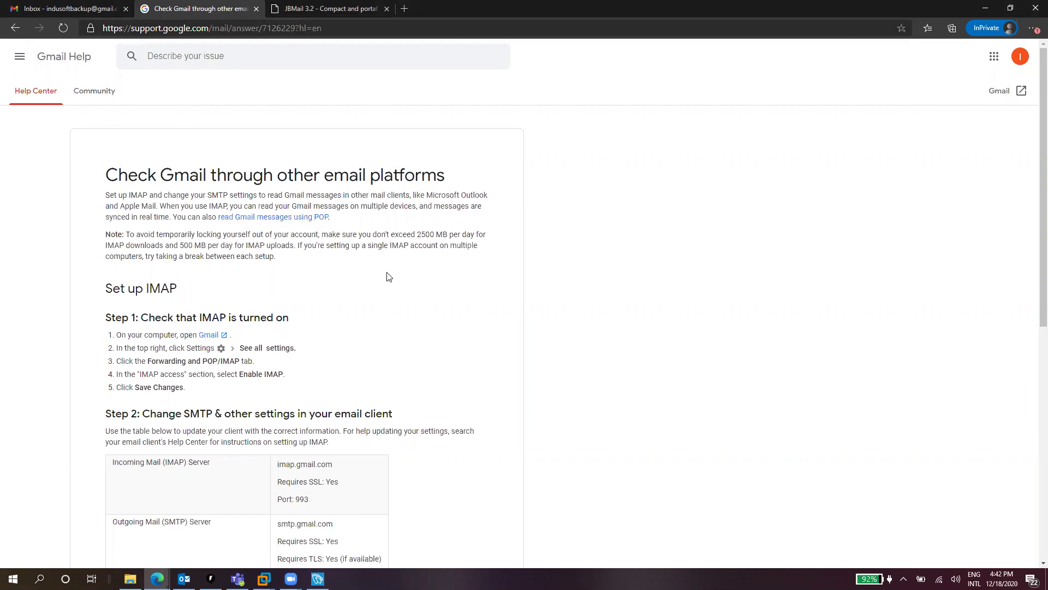
scroll(389, 278, "down", 3)
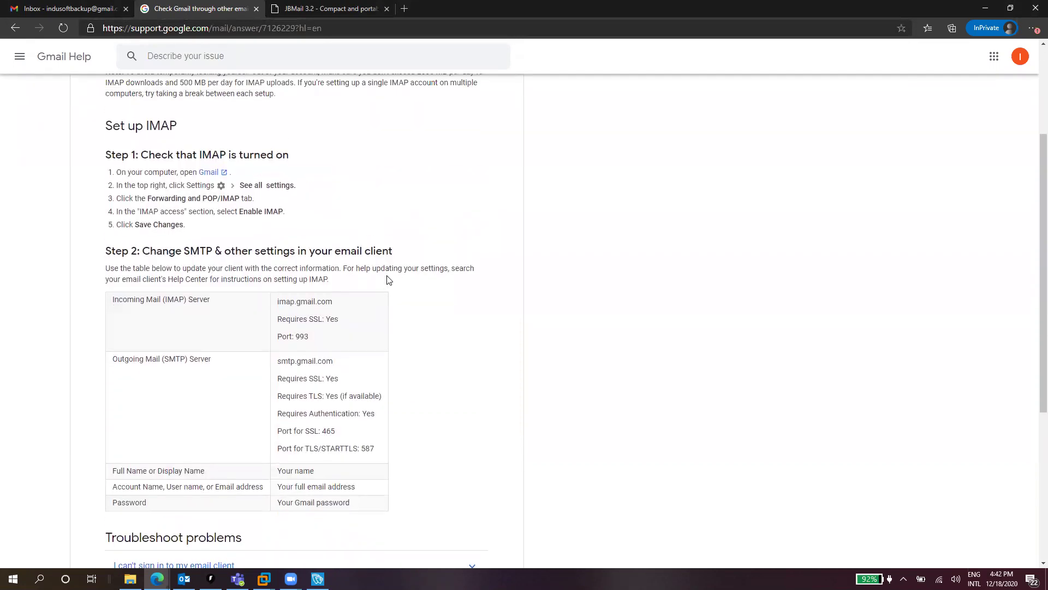
scroll(389, 279, "up", 3)
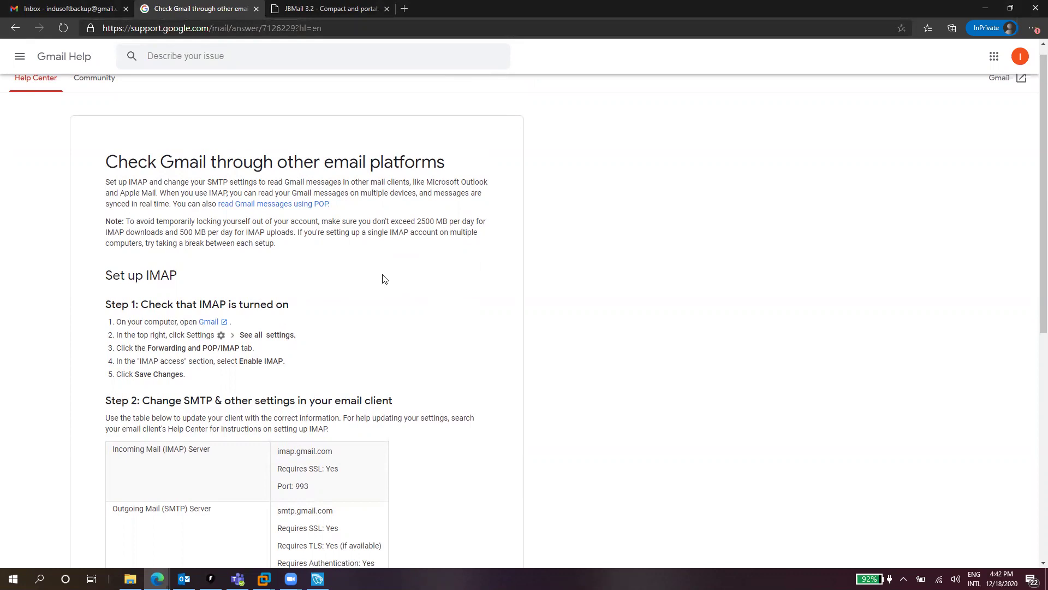
scroll(385, 279, "down", 4)
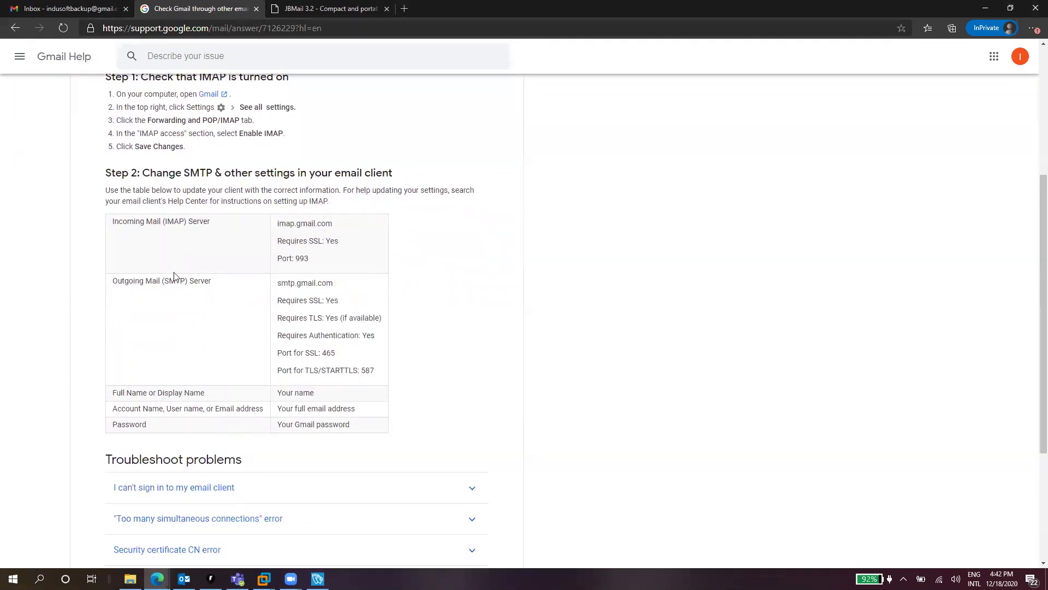
left_click_drag(222, 285, 113, 280)
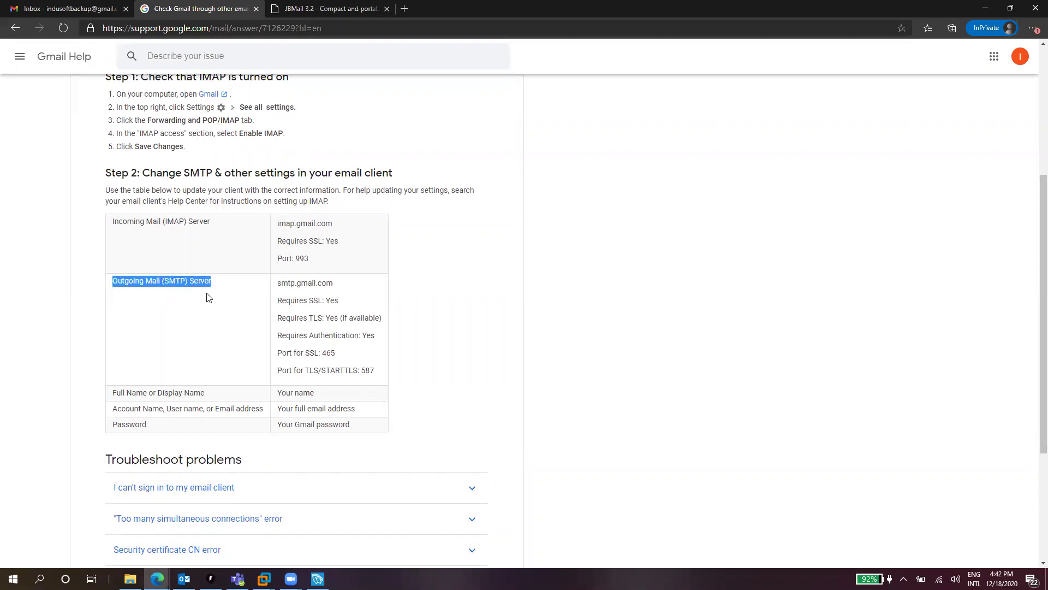
double_click(312, 282)
triple_click(313, 282)
key("ctrl+c")
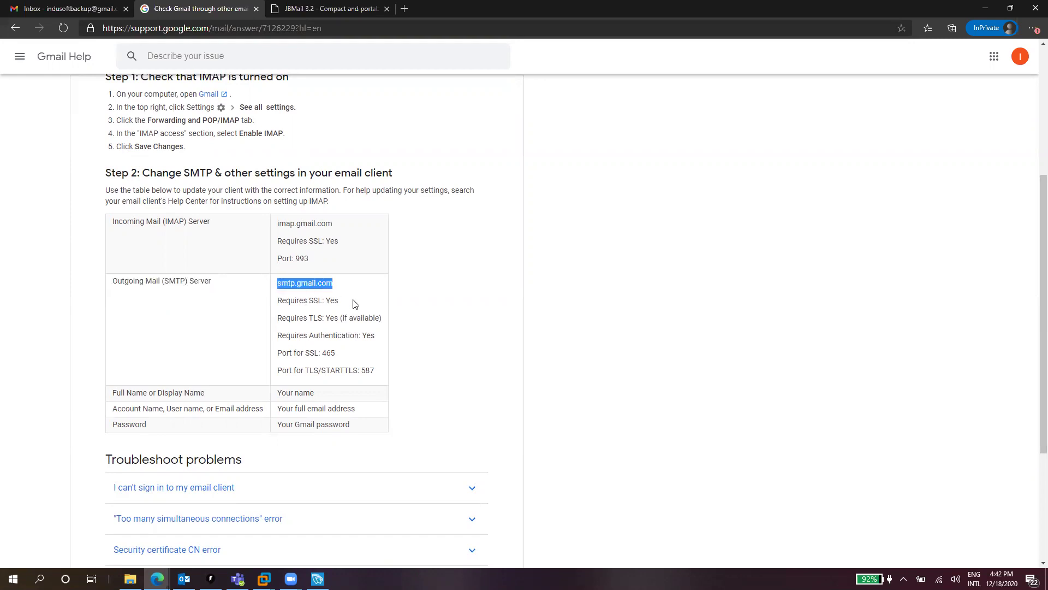
Paste smtp.gmail.com into AVEVA Edge's mail Server field, then return to the help page
left_click(317, 579)
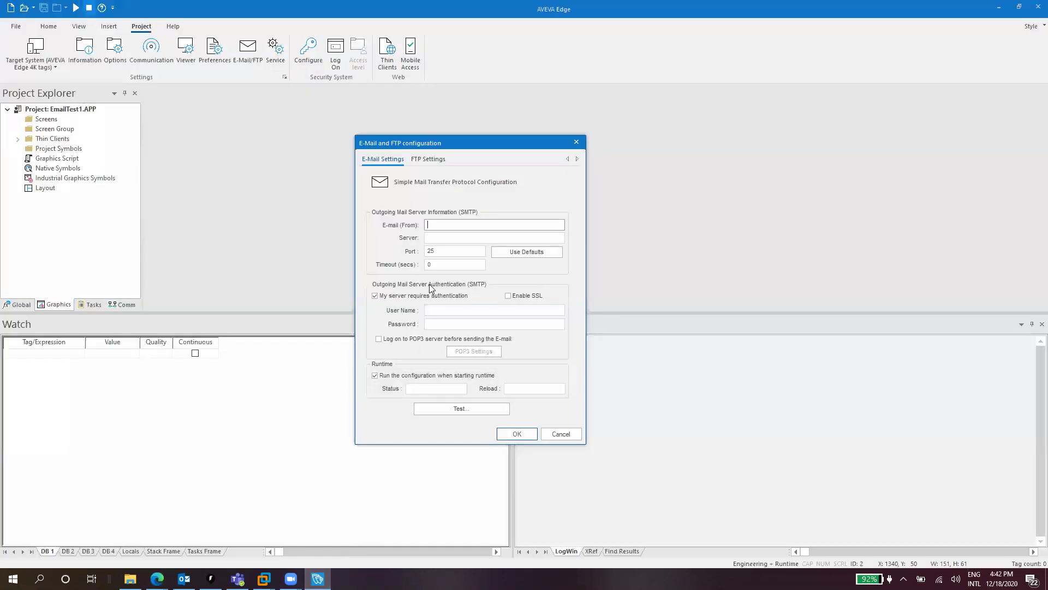
left_click(437, 238)
key("ctrl+v")
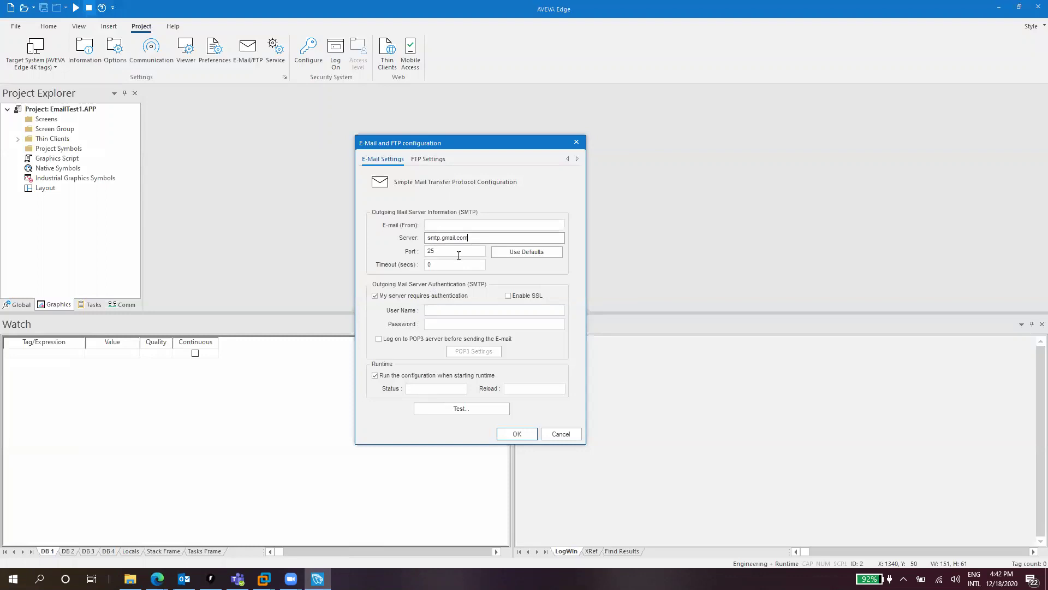
key("alt+Tab")
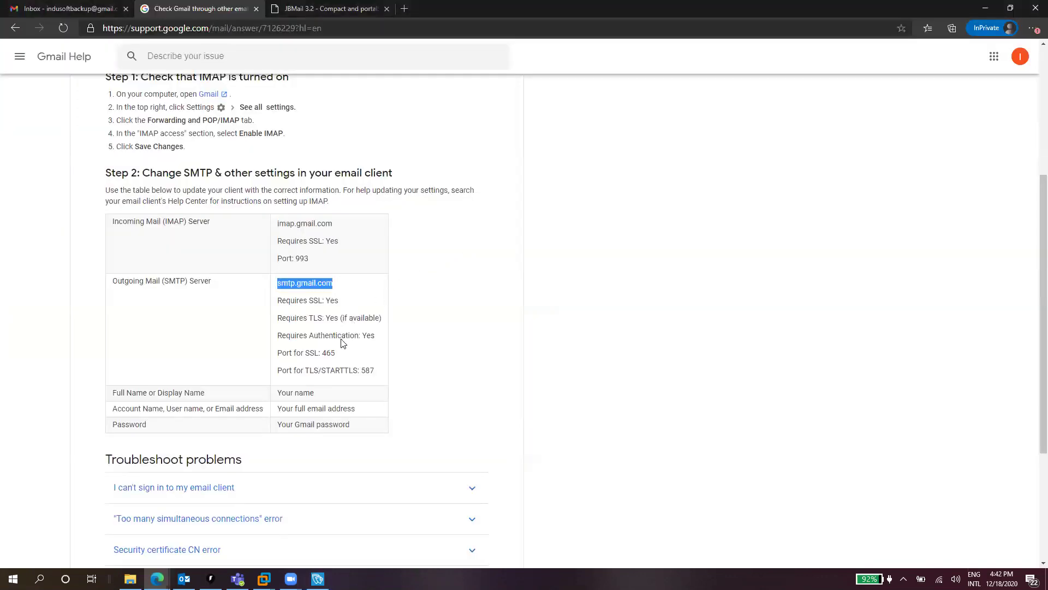
left_click(331, 354)
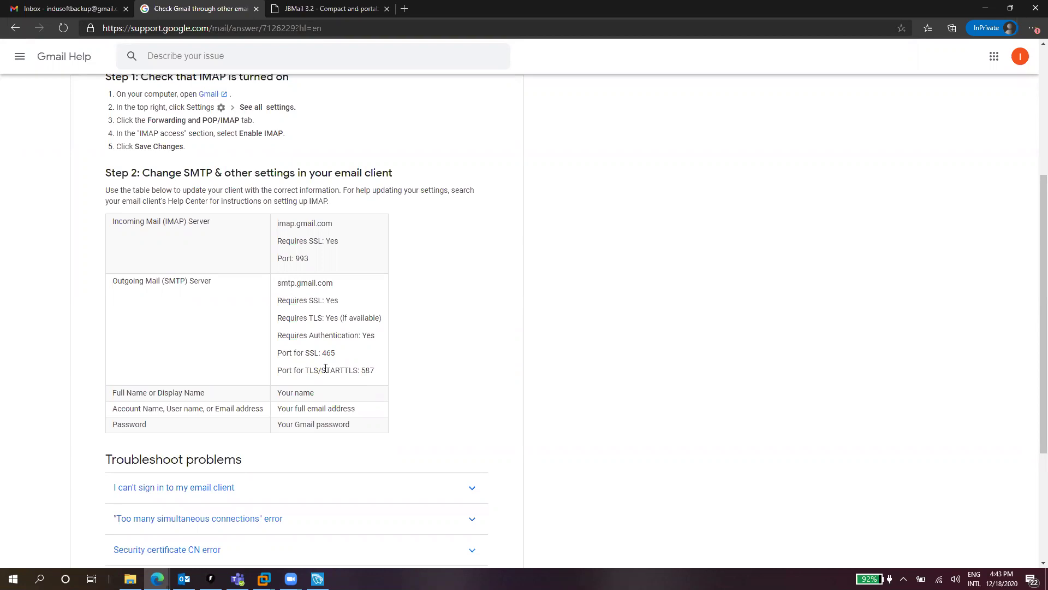
Replace AVEVA Edge's port 25 with 465 from the help page and enable SSL
double_click(328, 352)
key("ctrl+c")
left_click(318, 579)
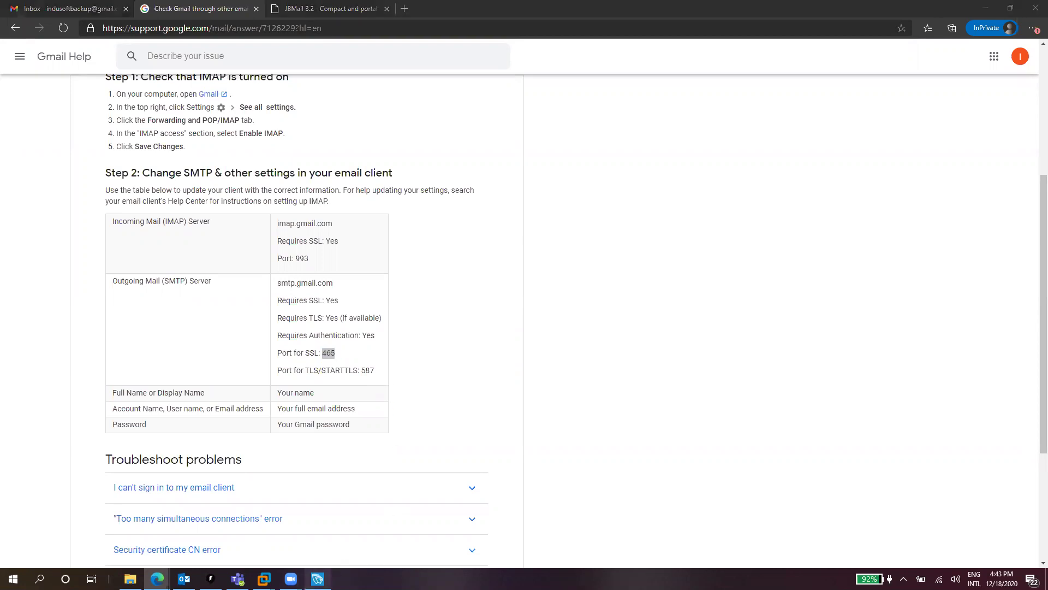
double_click(433, 251)
key("ctrl+v")
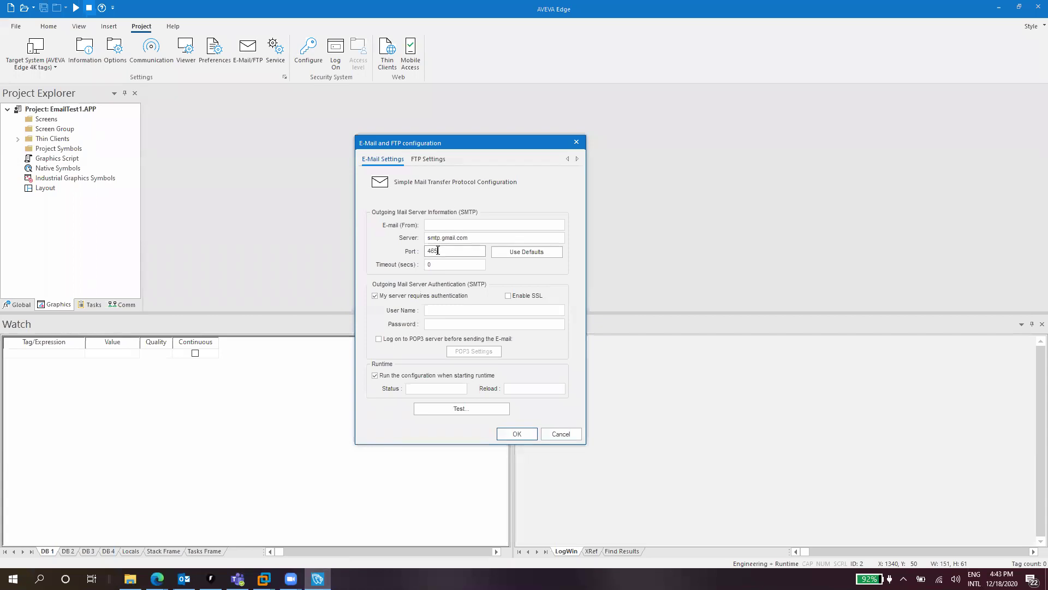
left_click(508, 296)
left_click(559, 328)
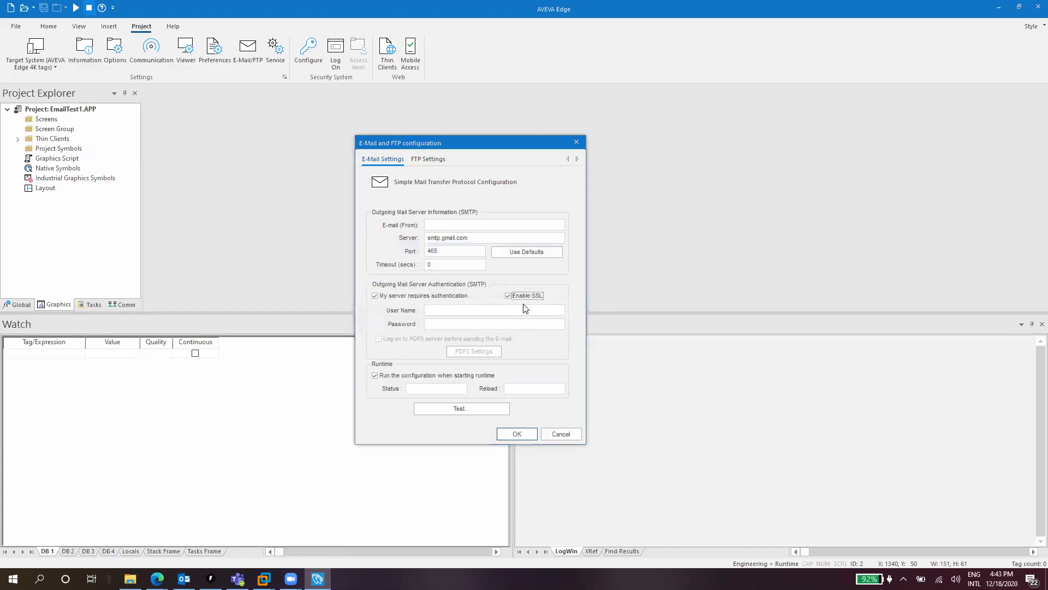
Highlight the SSL-required and TLS lines on the help page and compare with AVEVA Edge
key("alt+Tab")
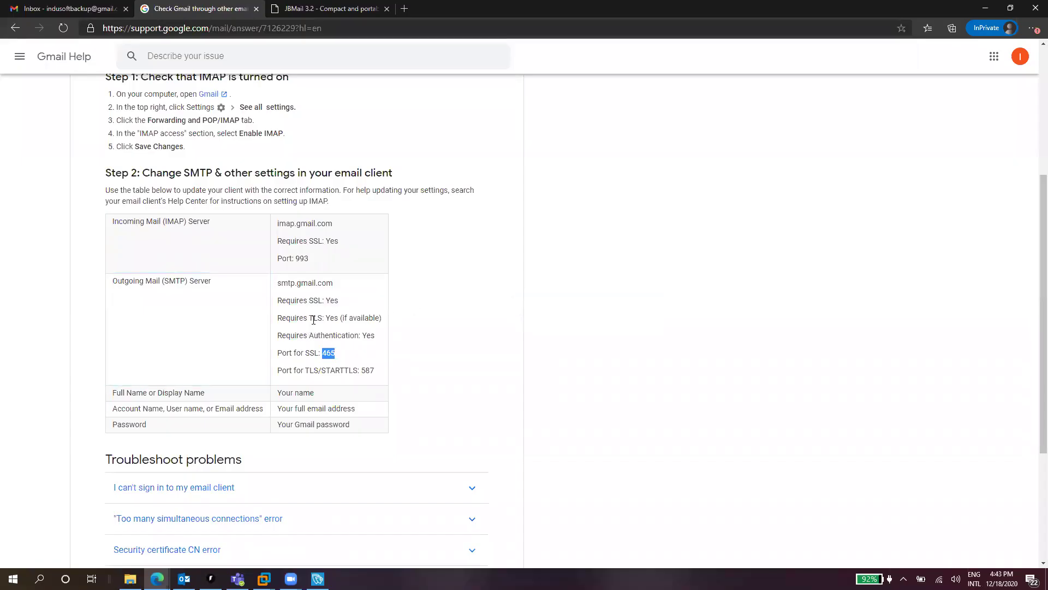
left_click(315, 319)
left_click_drag(376, 318, 372, 316)
triple_click(371, 317)
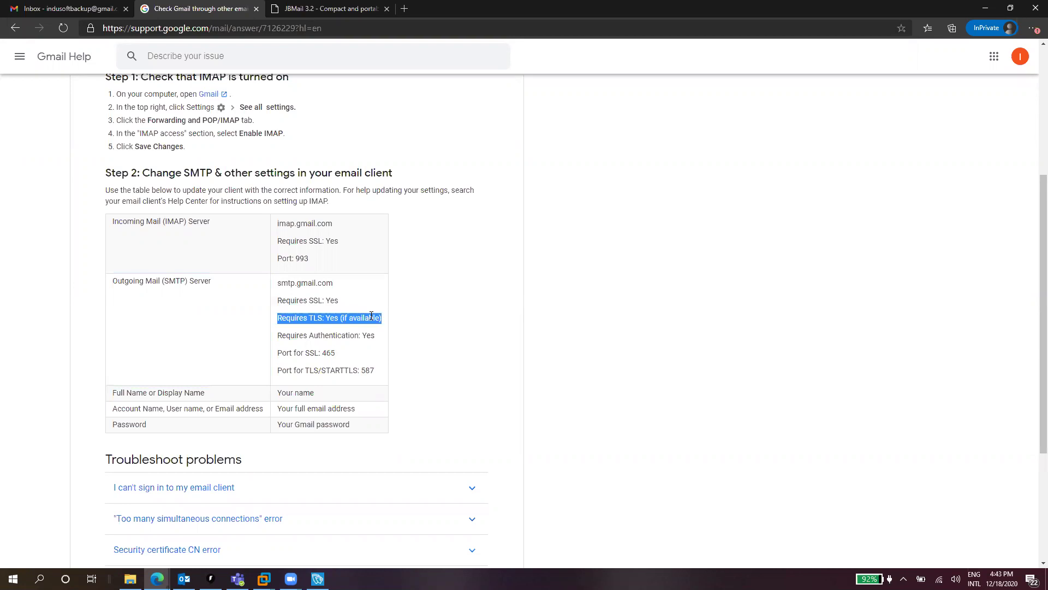
left_click(330, 299)
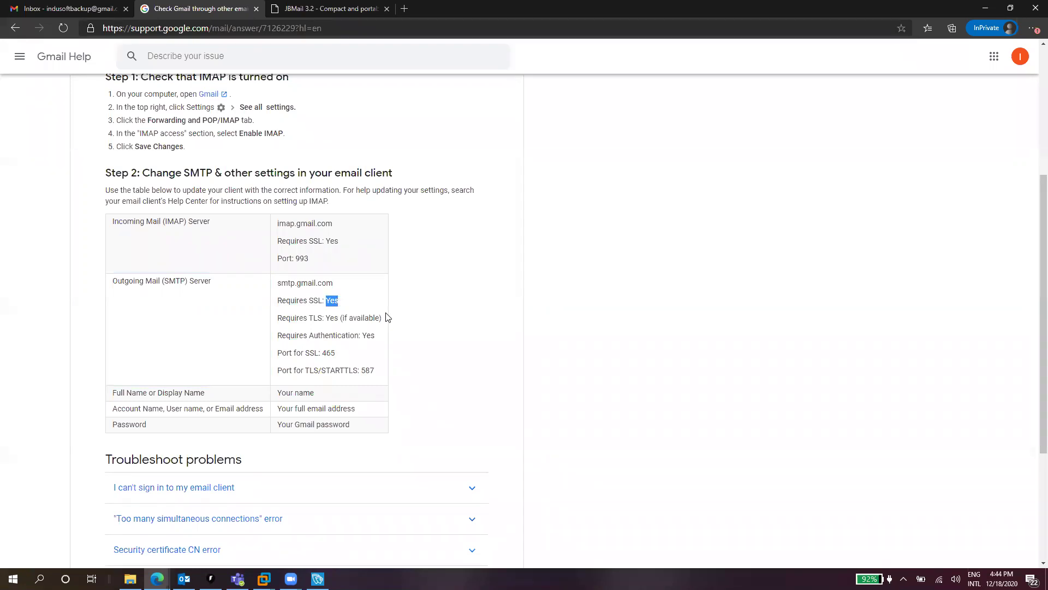
key("alt+Tab")
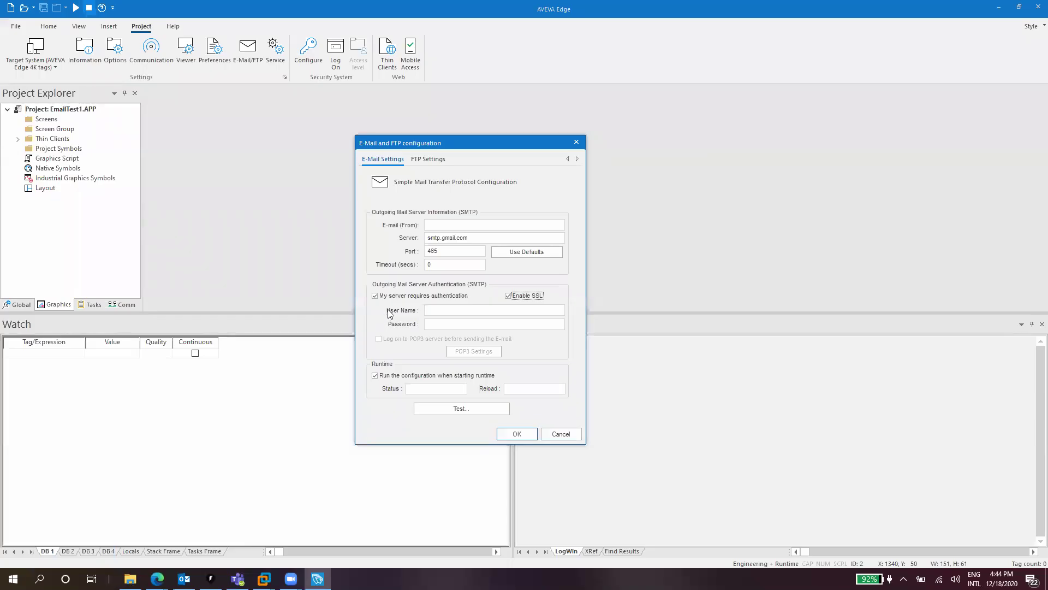
key("alt+Tab")
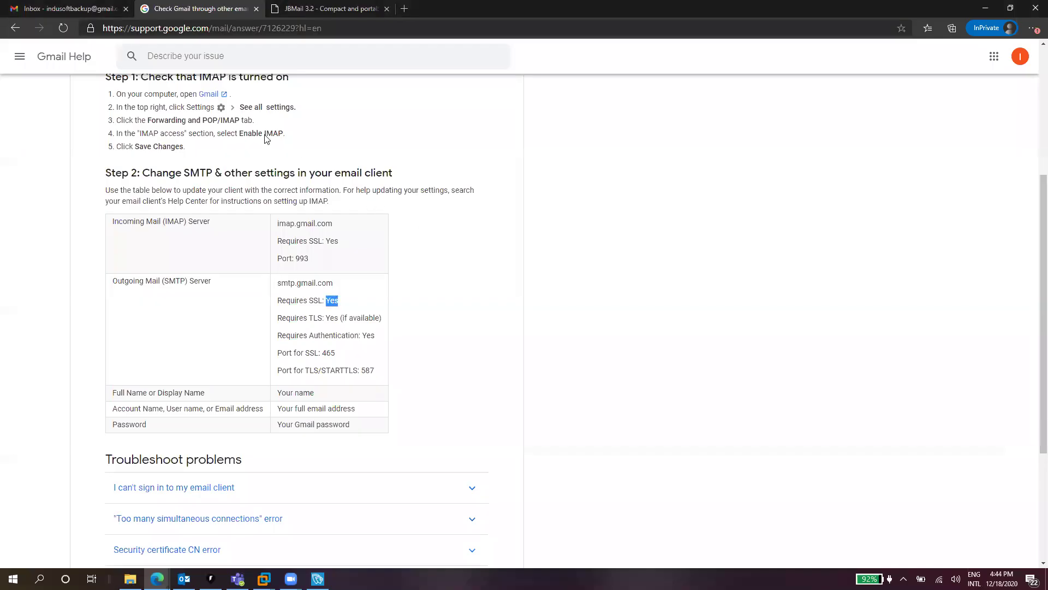
Copy the signed-in Gmail account's email address from the account details and return to AVEVA Edge
left_click(105, 10)
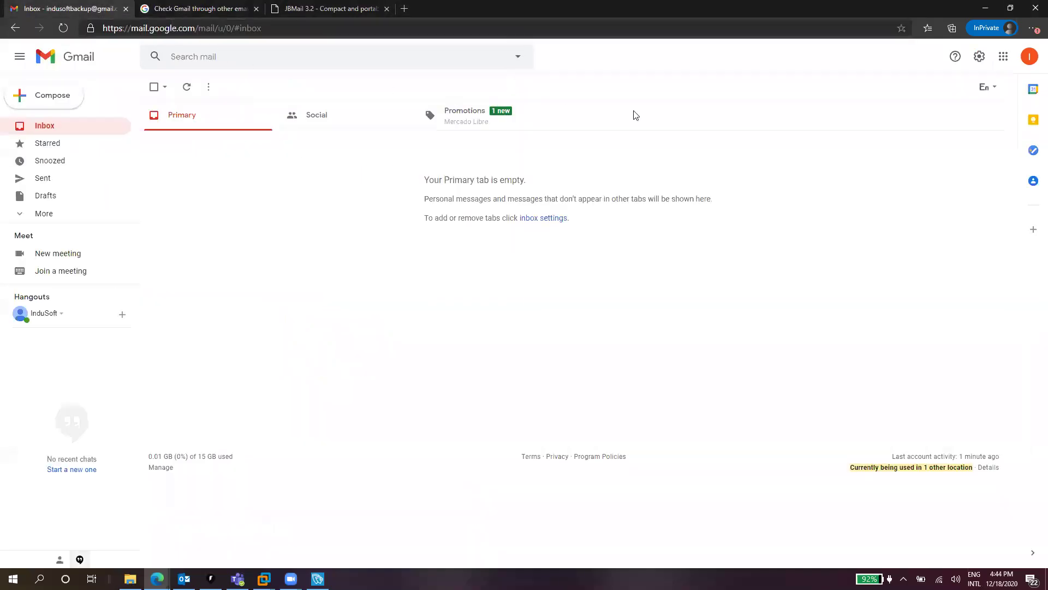
left_click(1031, 58)
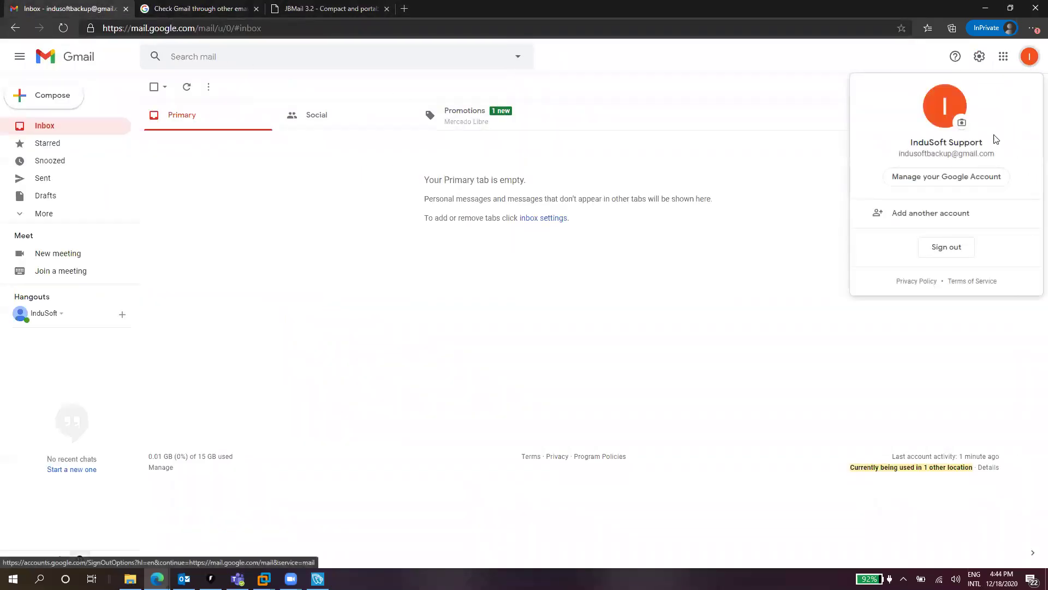
double_click(942, 154)
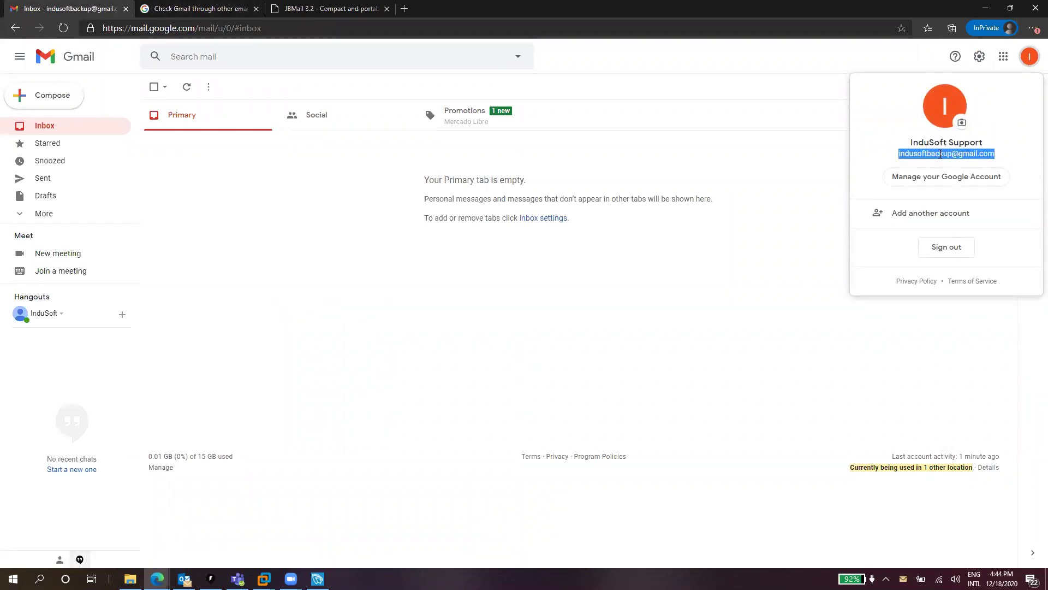
key("Escape")
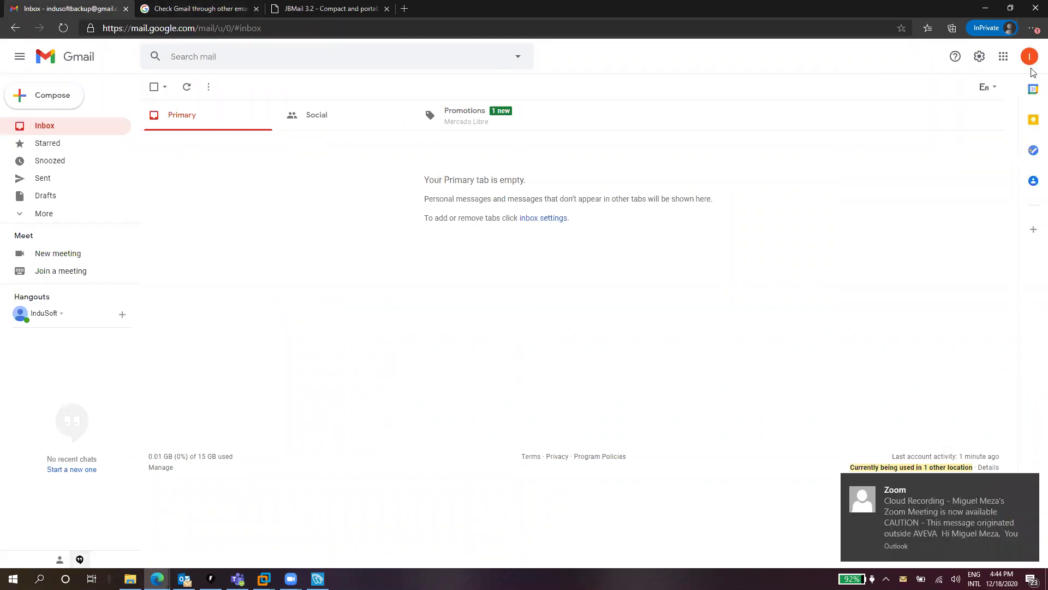
left_click(1029, 57)
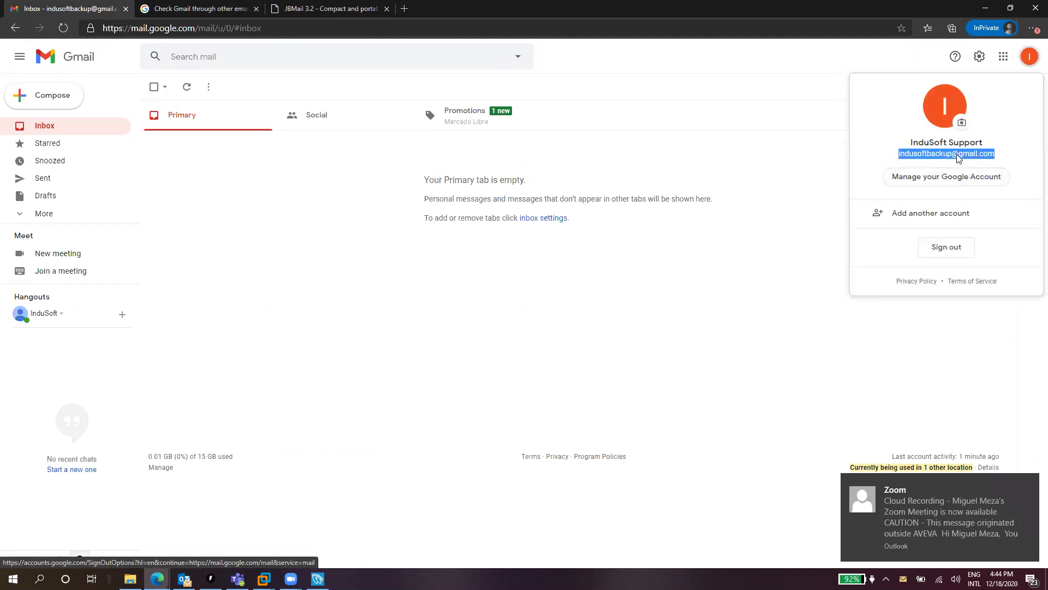
right_click(934, 158)
left_click(931, 163)
key("alt+Tab")
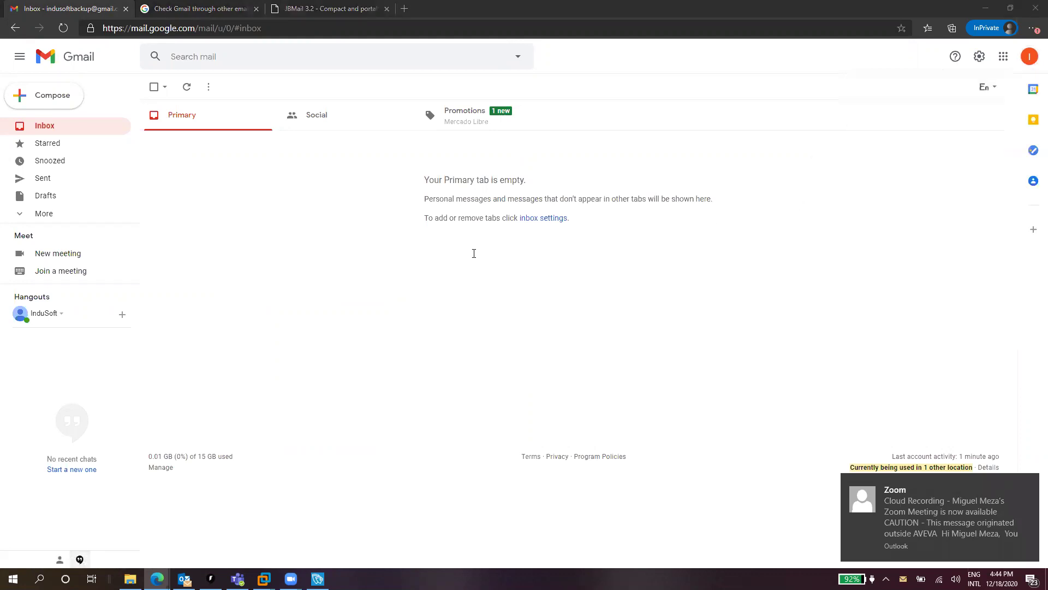
Paste the Gmail address into E-mail (From) and User Name, and enter the account password
left_click(429, 226)
key("ctrl+v")
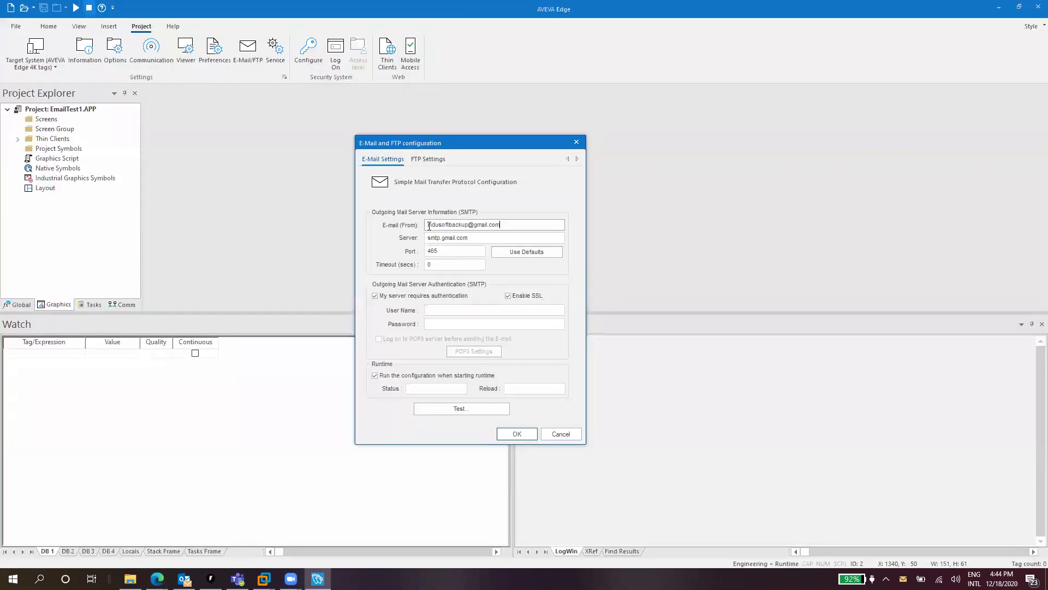
left_click(460, 311)
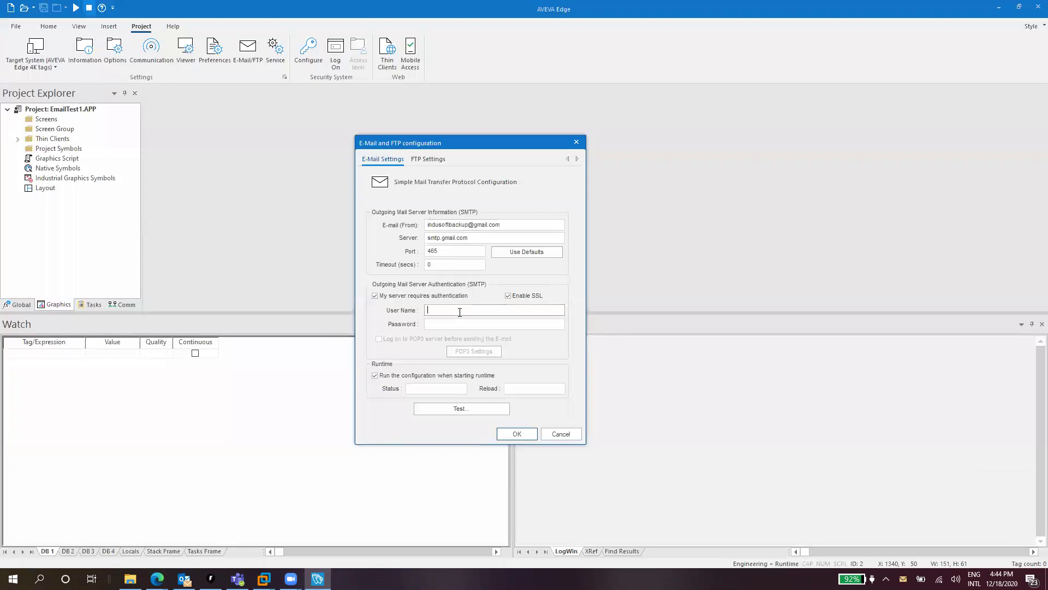
key("ctrl+v")
left_click(445, 324)
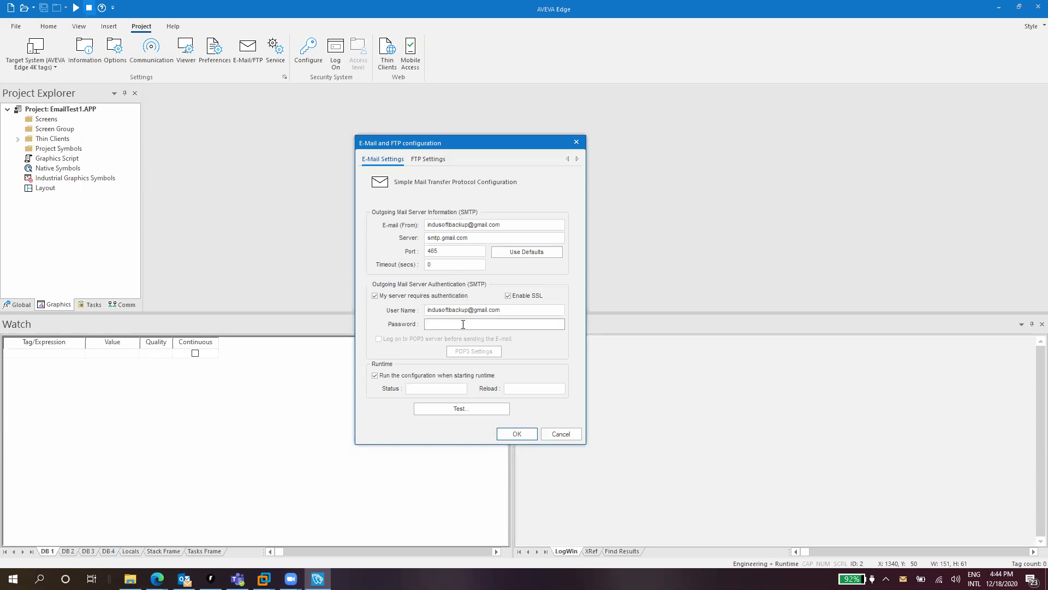
type("abcdefg")
Send a test email from the Email Testing window to the pasted Gmail address
left_click(467, 411)
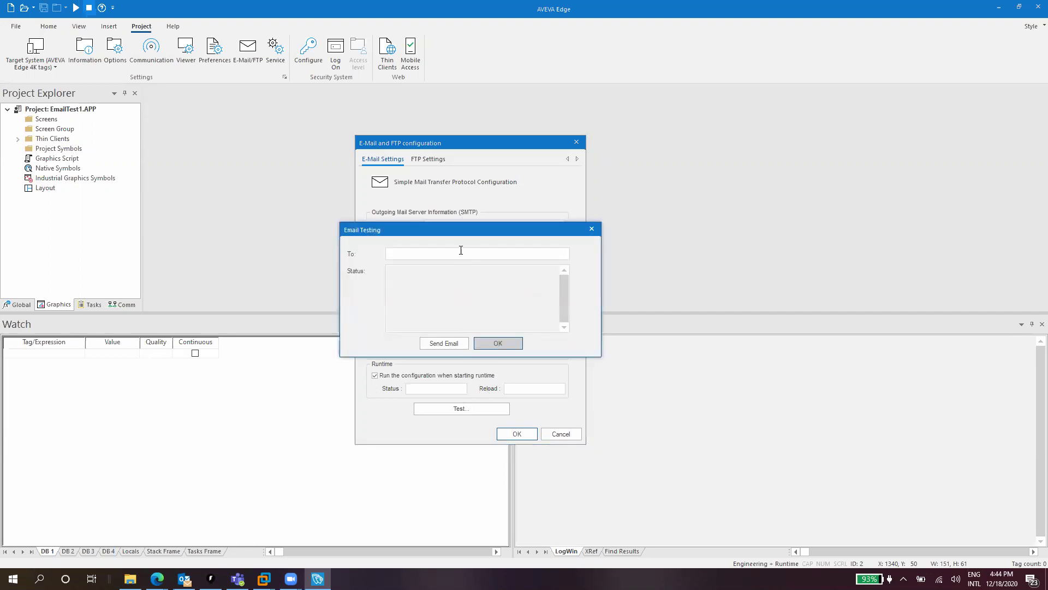
left_click_drag(457, 231, 749, 215)
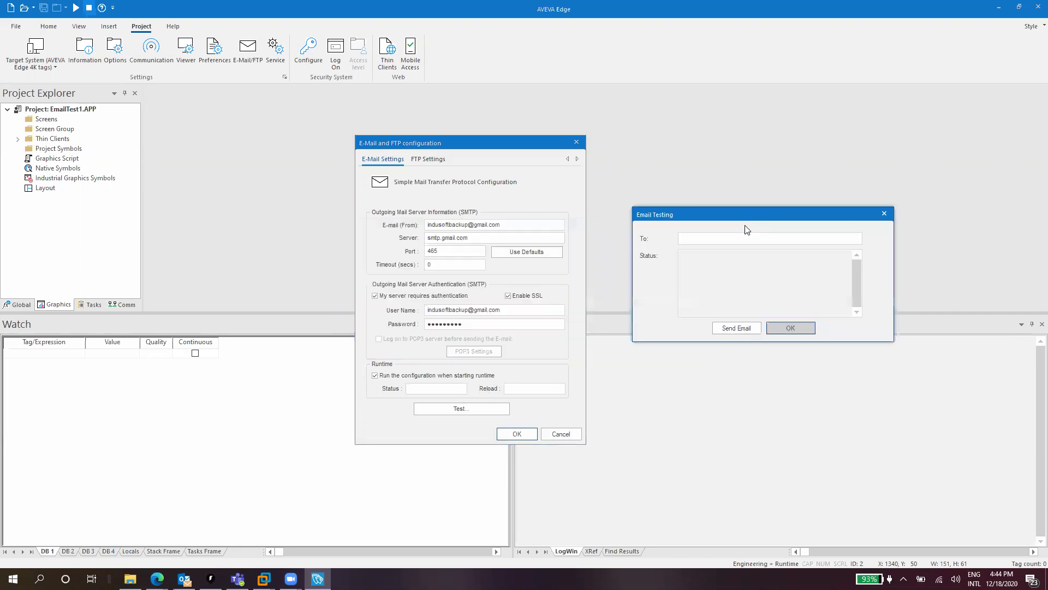
left_click(733, 236)
key("ctrl+v")
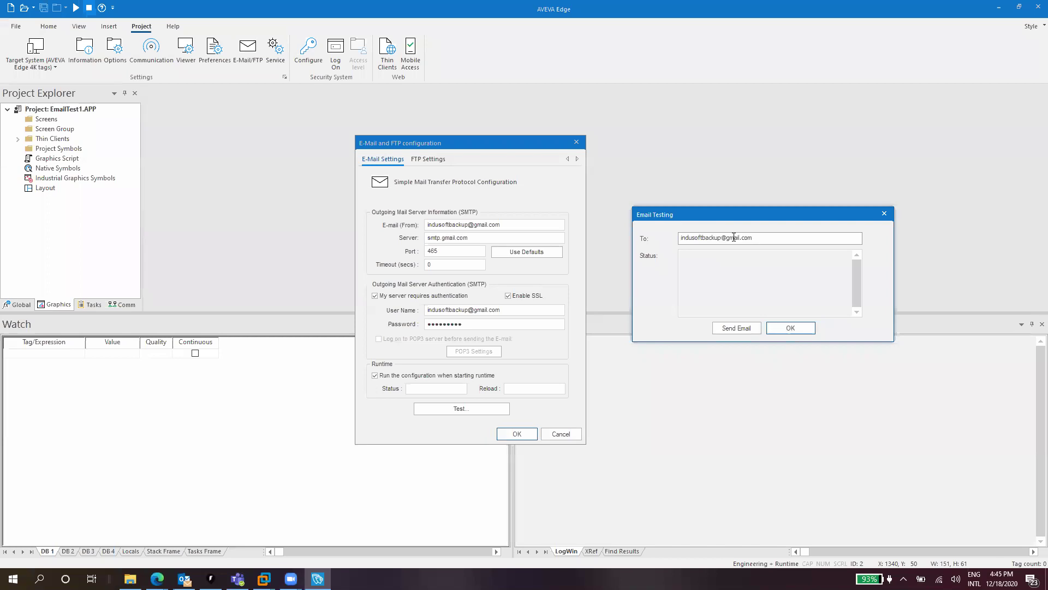
left_click(736, 328)
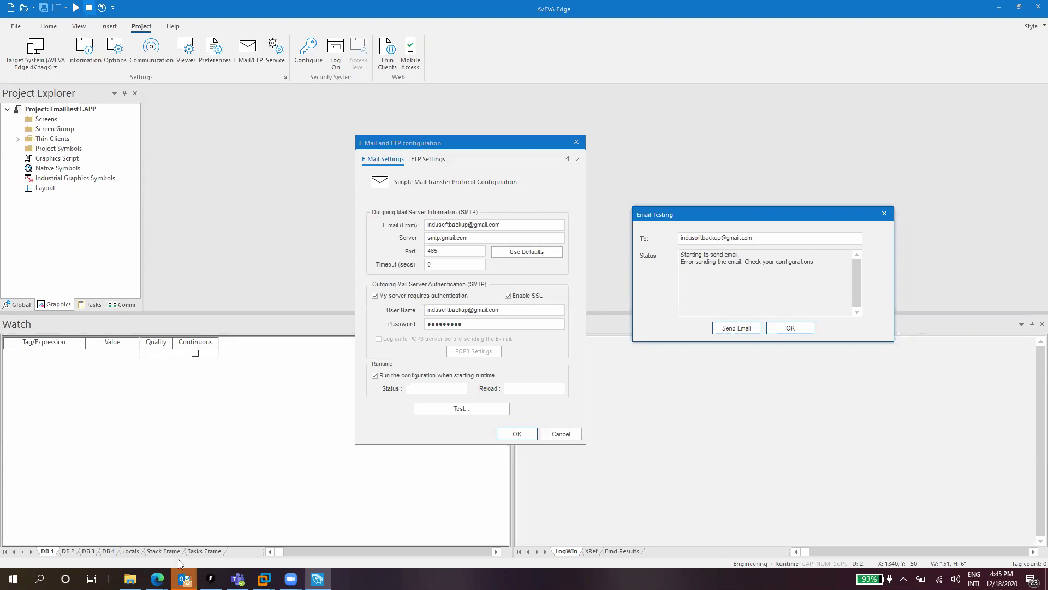
left_click(157, 577)
Download the jbmailplus33.zip archive from the JBMail 3.2 page's Download section
left_click(178, 556)
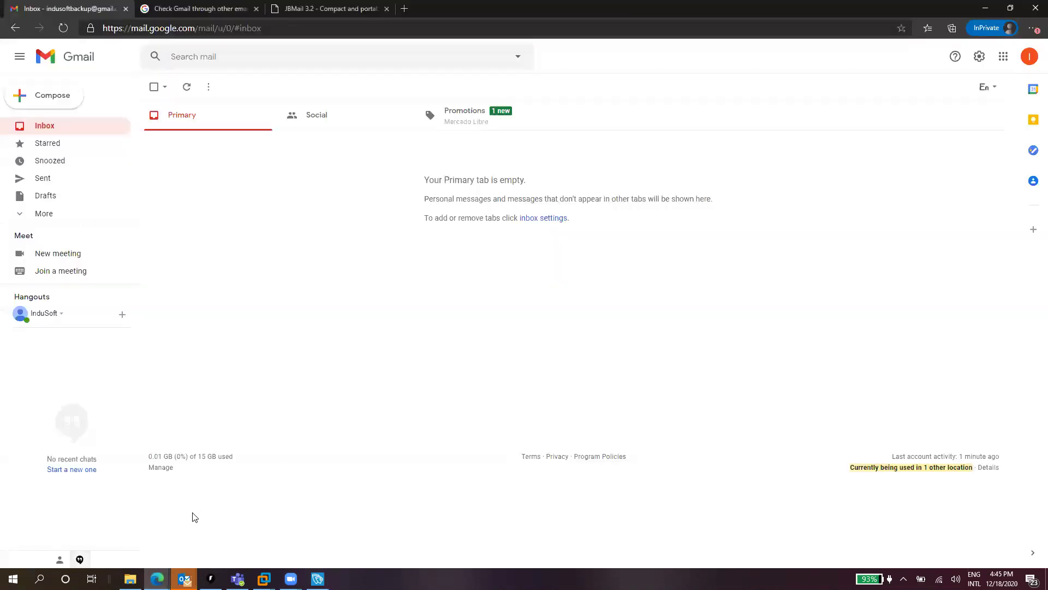
left_click(298, 9)
left_click(239, 28)
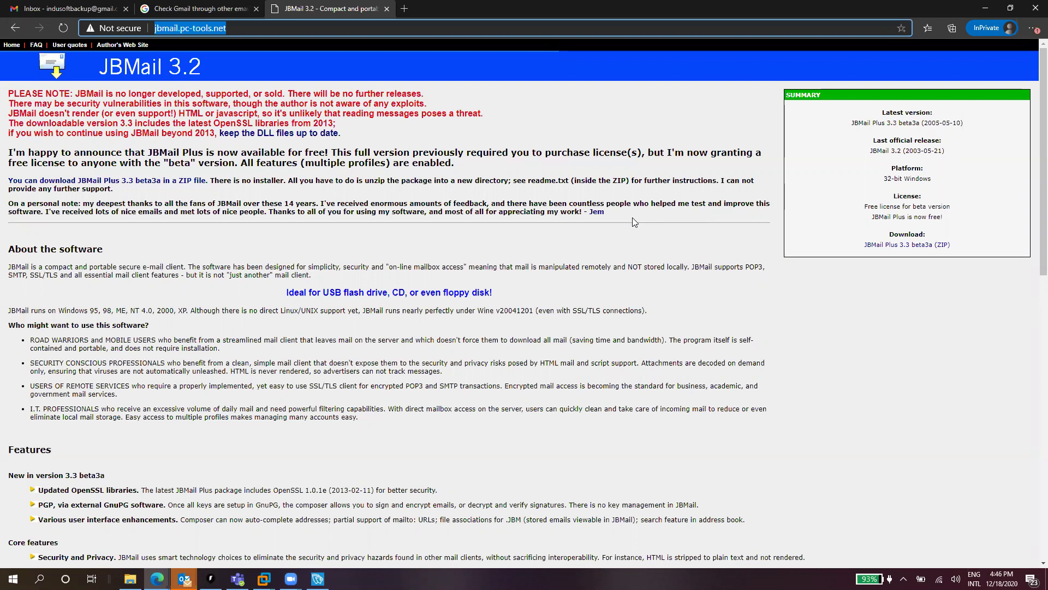
scroll(633, 214, "down", 5)
scroll(624, 211, "down", 8)
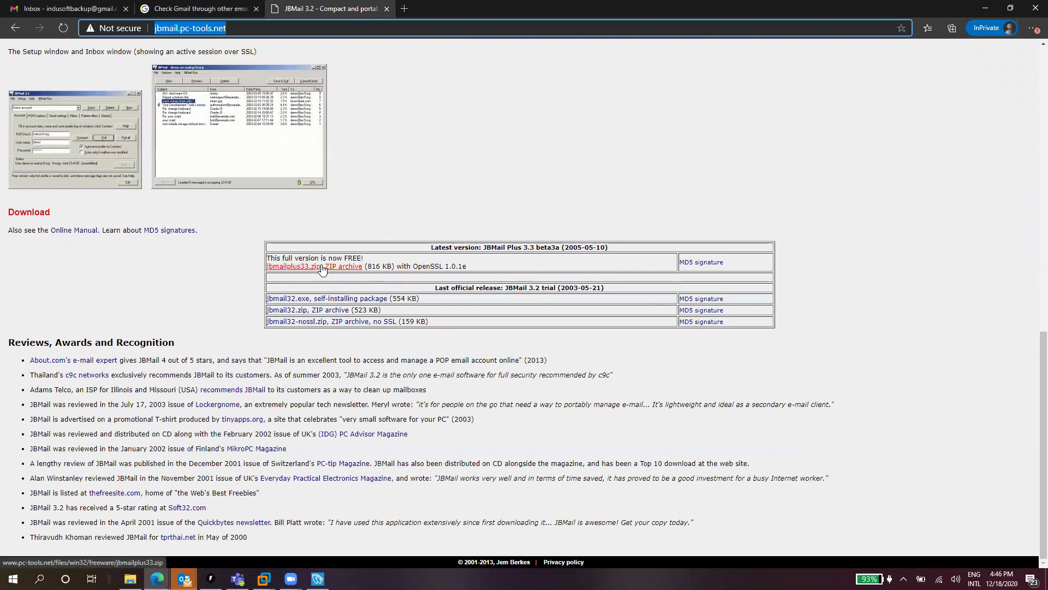
left_click(322, 266)
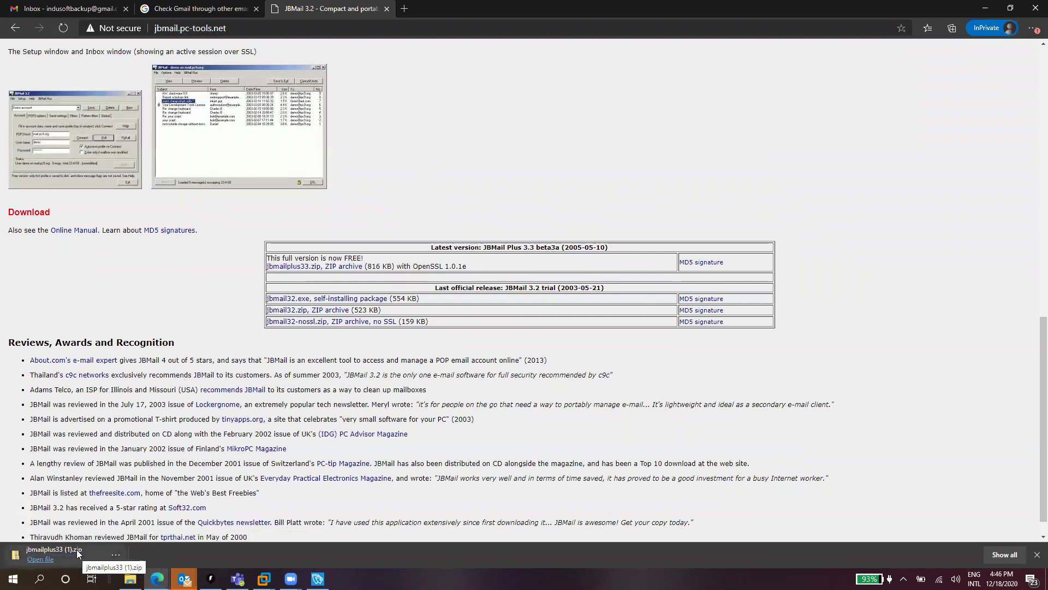
scroll(174, 459, "up", 8)
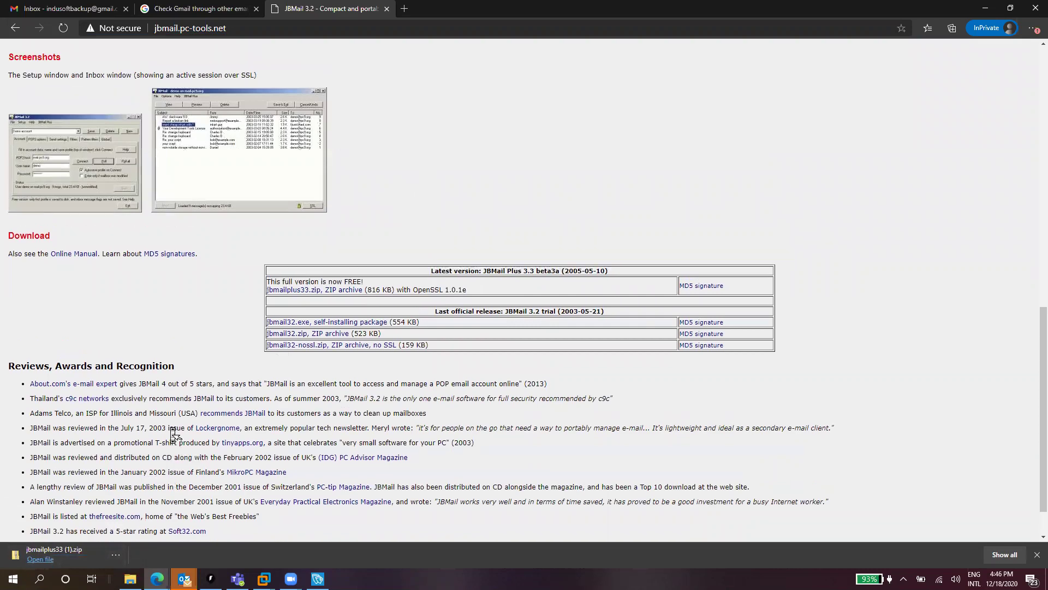
scroll(177, 416, "up", 5)
scroll(204, 432, "down", 19)
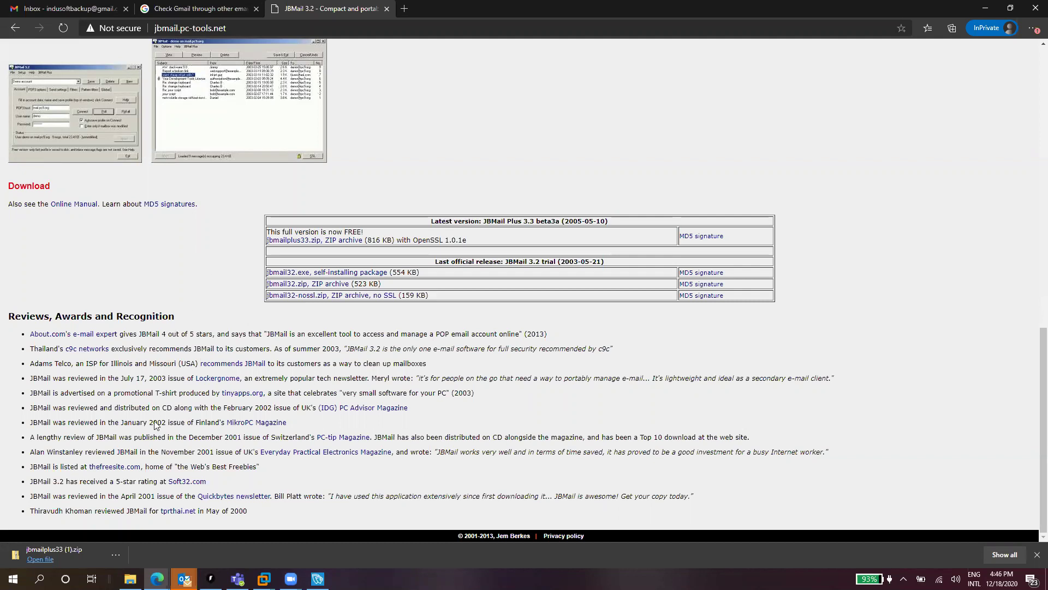
Launch jbmail.exe from File Explorer and open the Gmail profile's outgoing mail settings
left_click(130, 579)
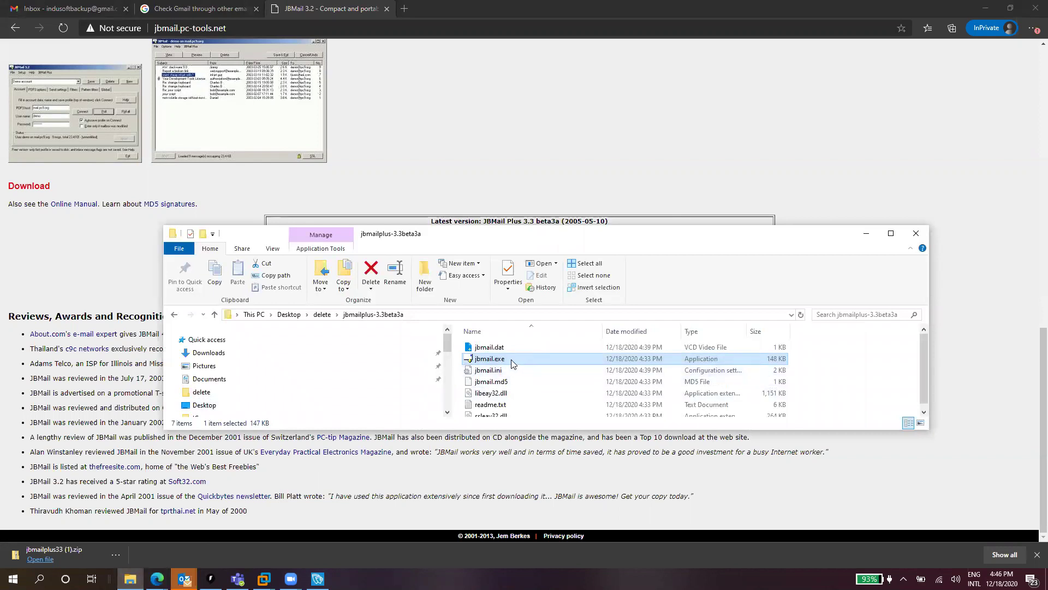
double_click(511, 360)
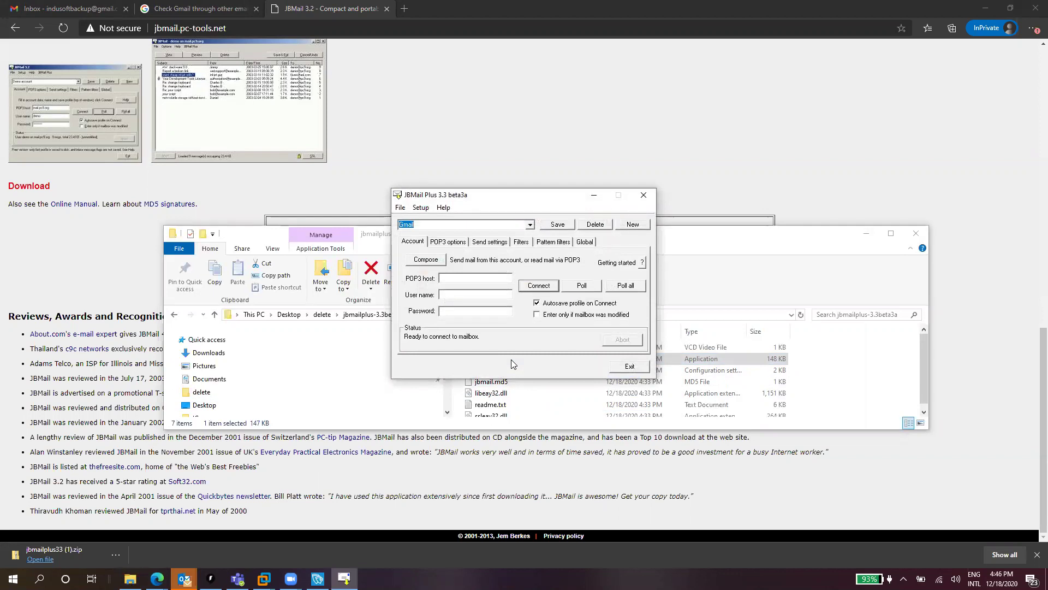
left_click(504, 247)
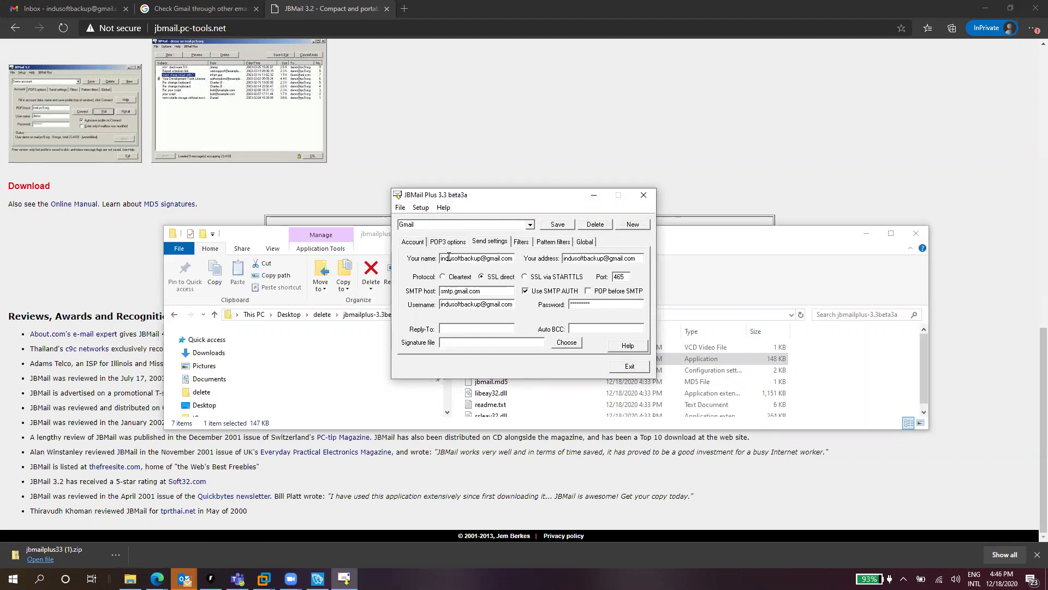
Check the sender fields, SSL direct, port 465, smtp.gmail.com host, username and password
left_click_drag(445, 257, 410, 252)
left_click_drag(563, 259, 639, 260)
left_click(637, 260)
left_click(524, 277)
key("Tab")
double_click(487, 291)
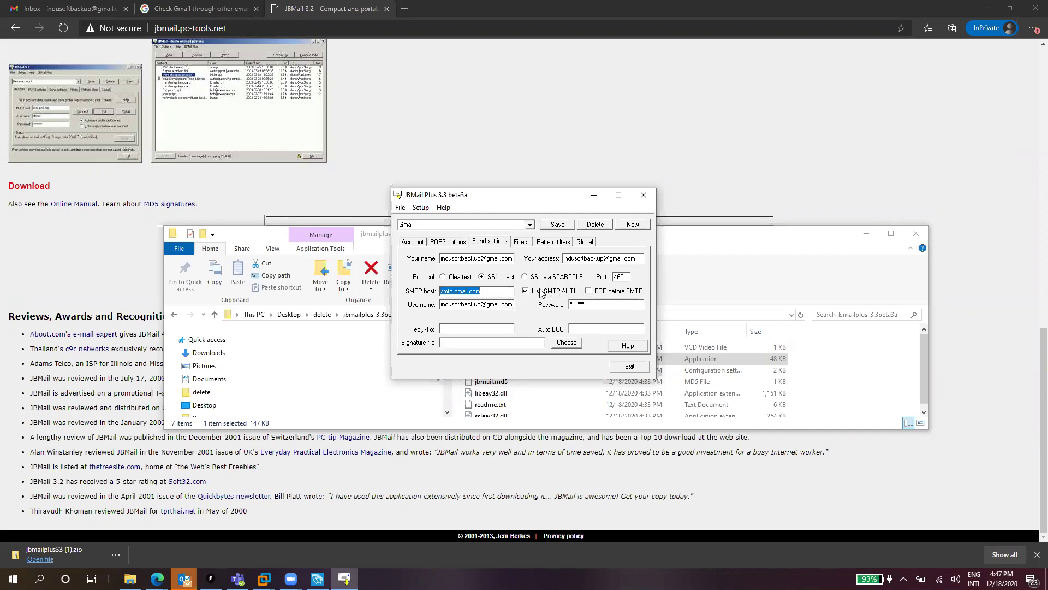
left_click(472, 303)
double_click(472, 303)
key("ctrl+c")
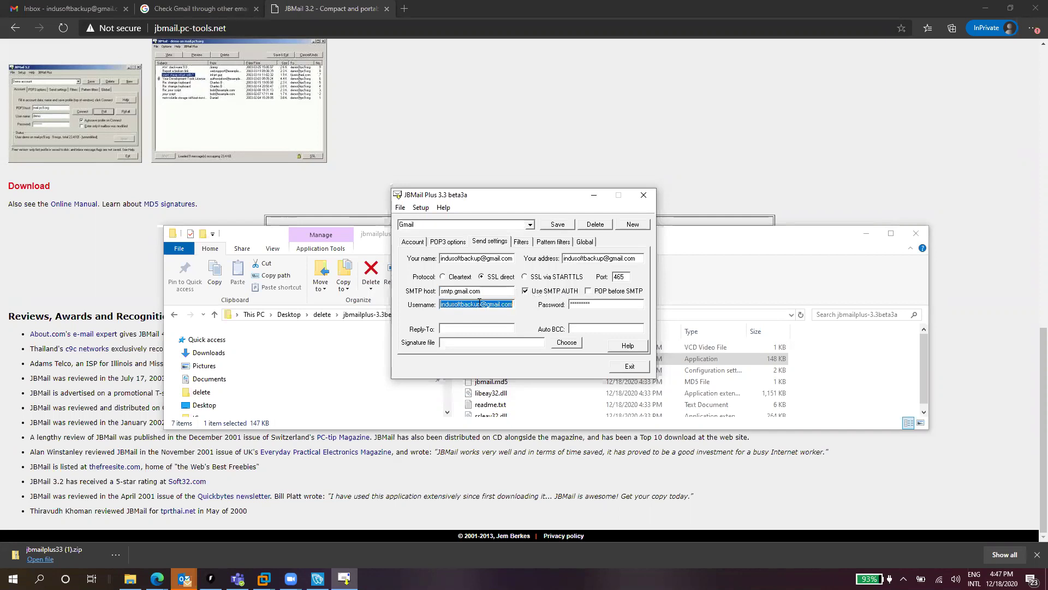
double_click(590, 305)
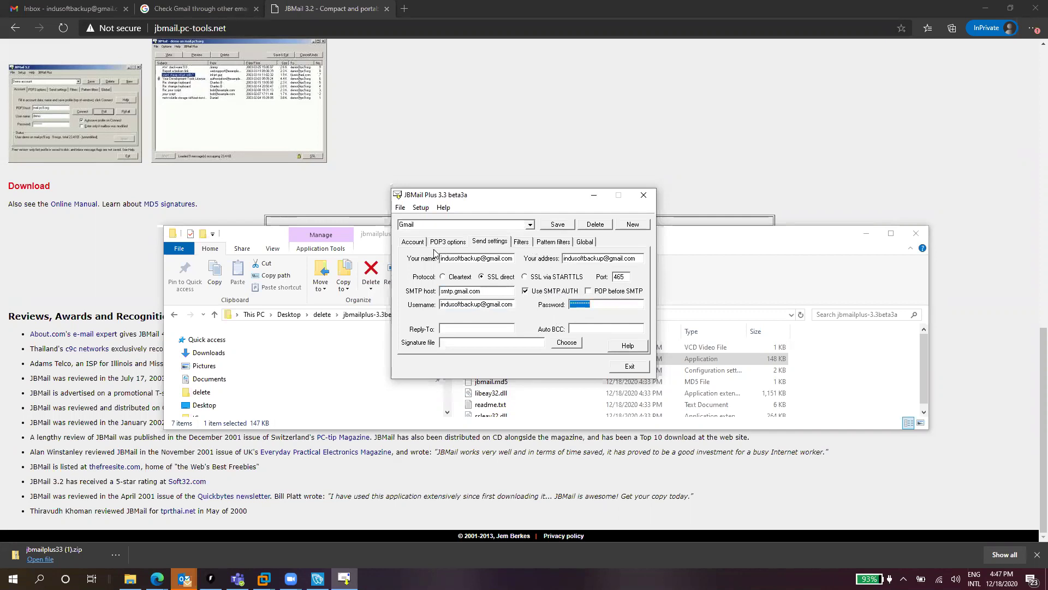
Compose a message titled 'Test' to the Gmail account, review its SMTP settings, and send it
left_click(413, 242)
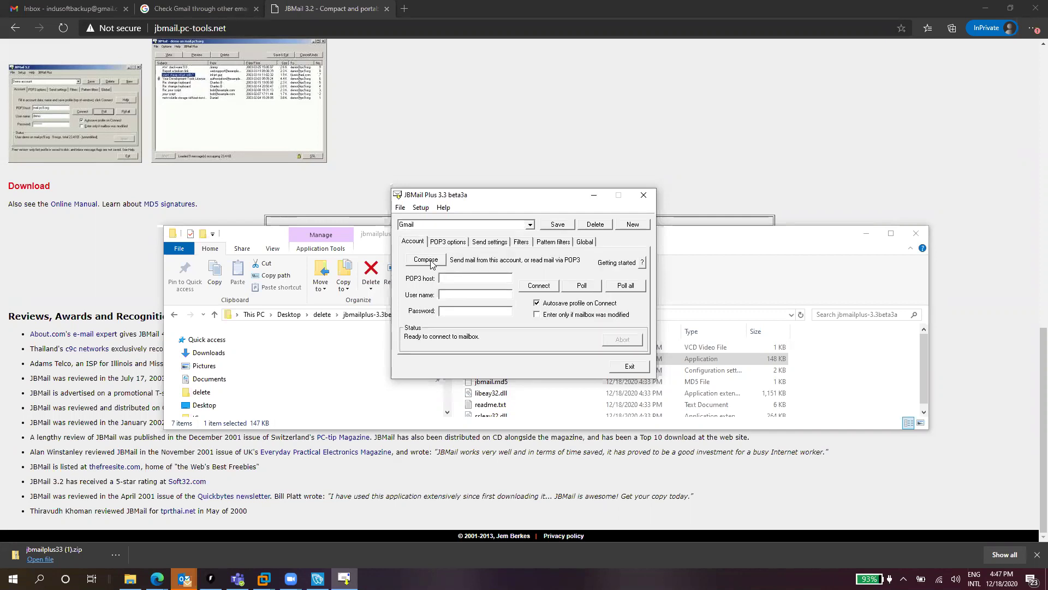
left_click(431, 262)
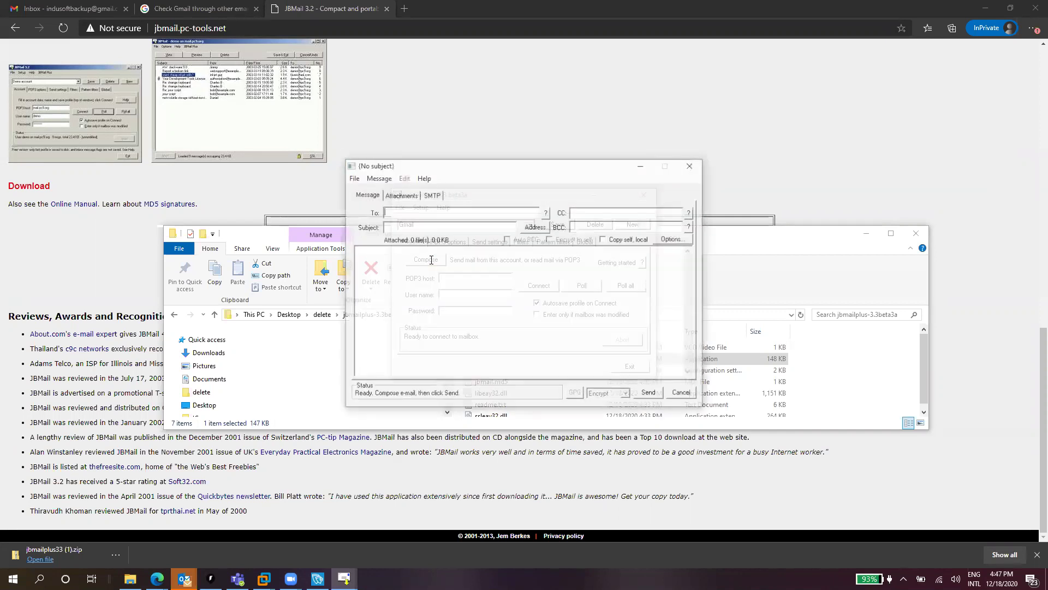
key("ctrl+v")
left_click(409, 226)
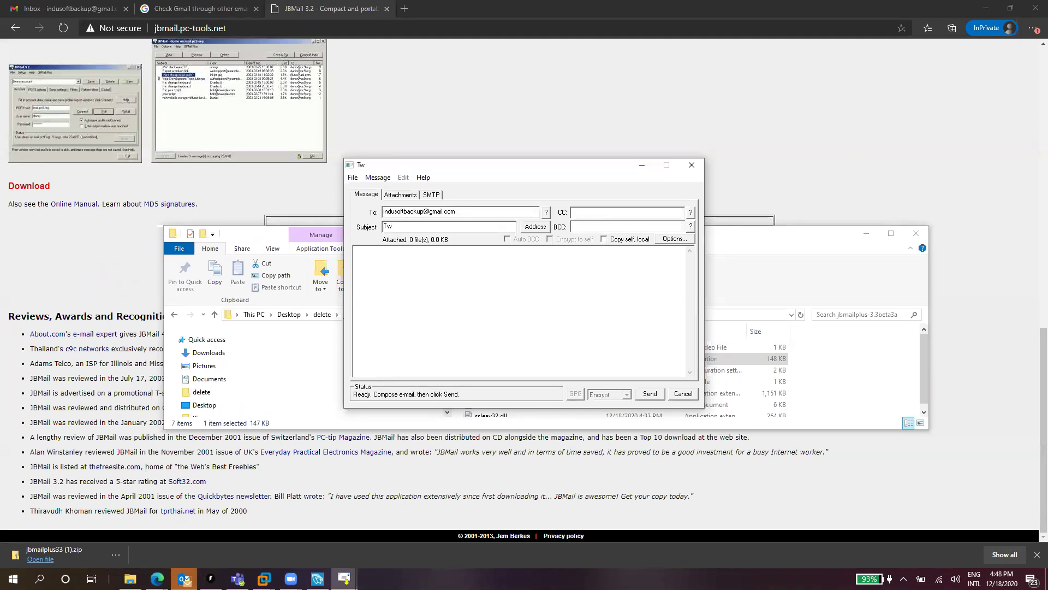
type("Test")
left_click(397, 256)
left_click(433, 197)
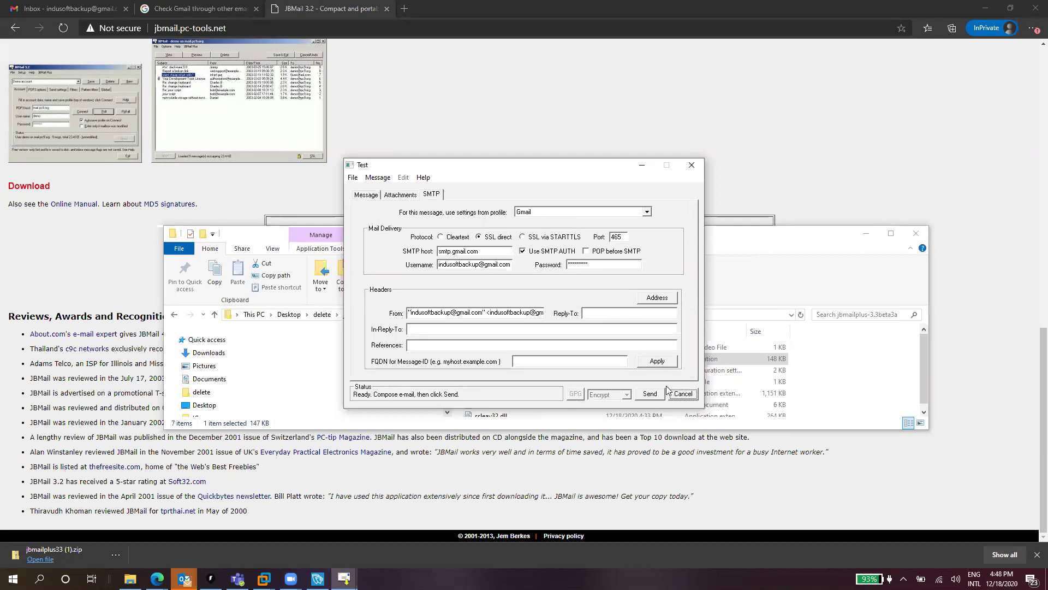
left_click(644, 394)
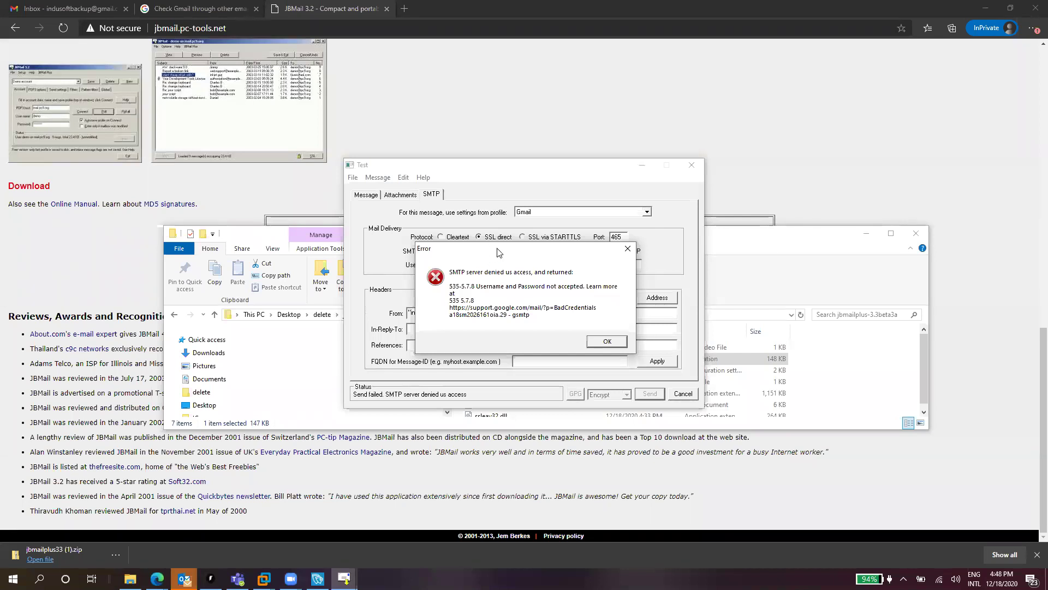
Shift the access-denied error aside to inspect settings, close it, and return to Gmail Help
left_click_drag(497, 252, 495, 202)
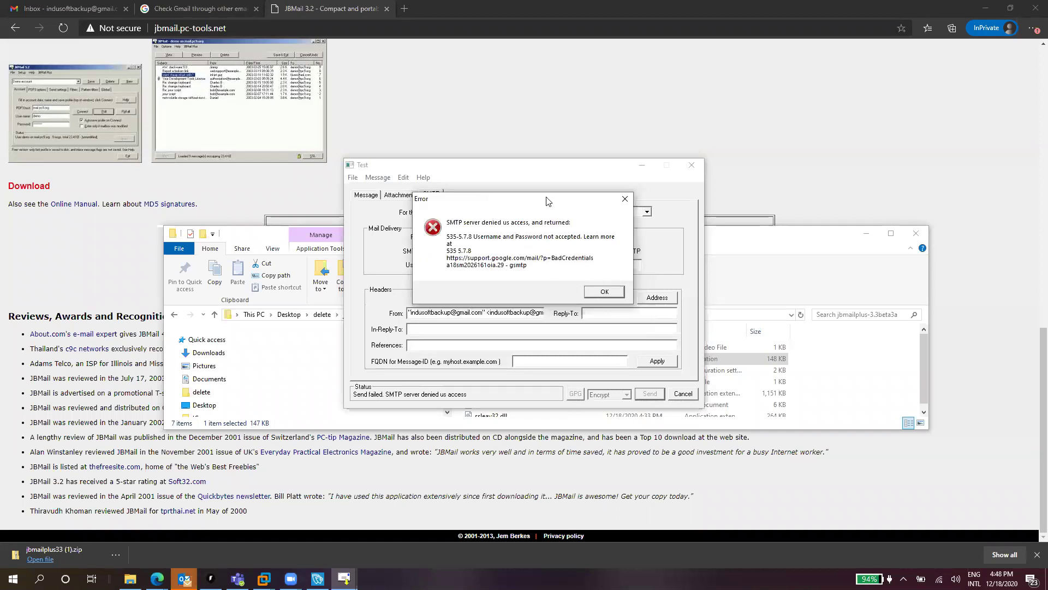
left_click_drag(547, 201, 600, 278)
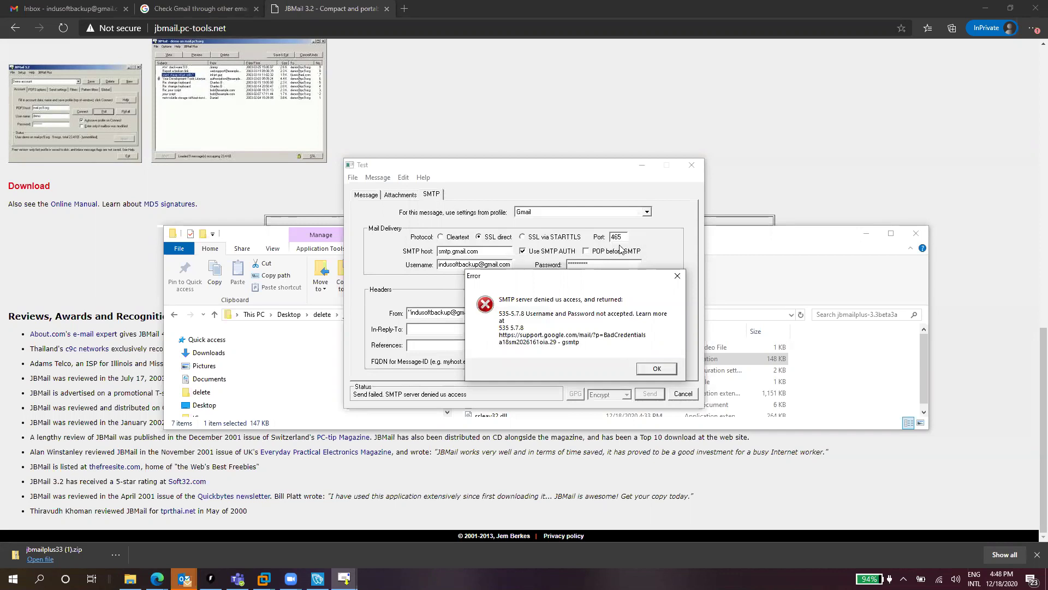
left_click(655, 369)
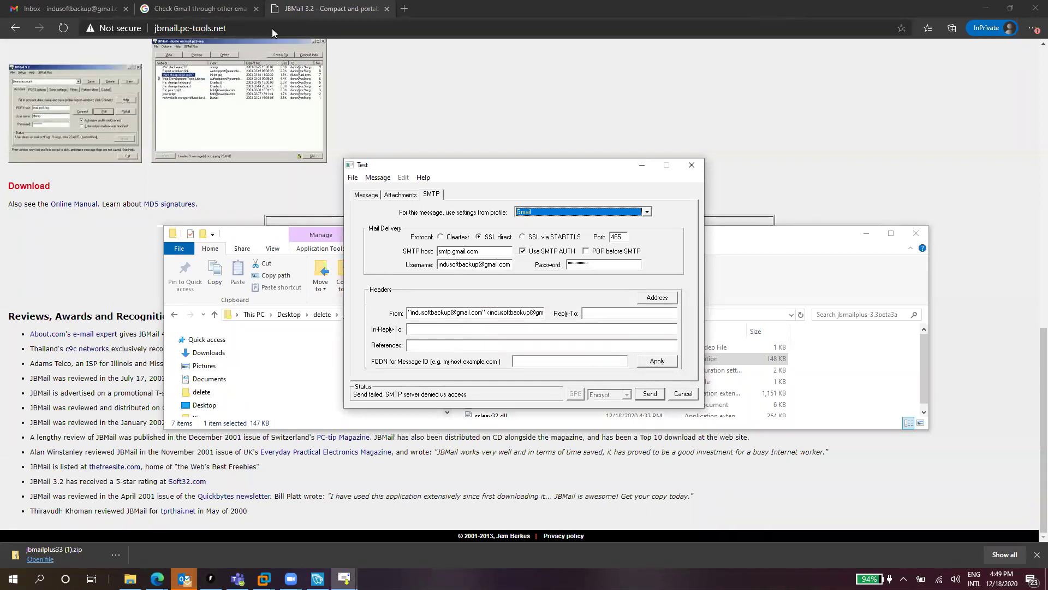
left_click(224, 9)
Search 'gmail less secure apps', switch less secure app access to SÍ, then search 'gmail unlock'
left_click(222, 27)
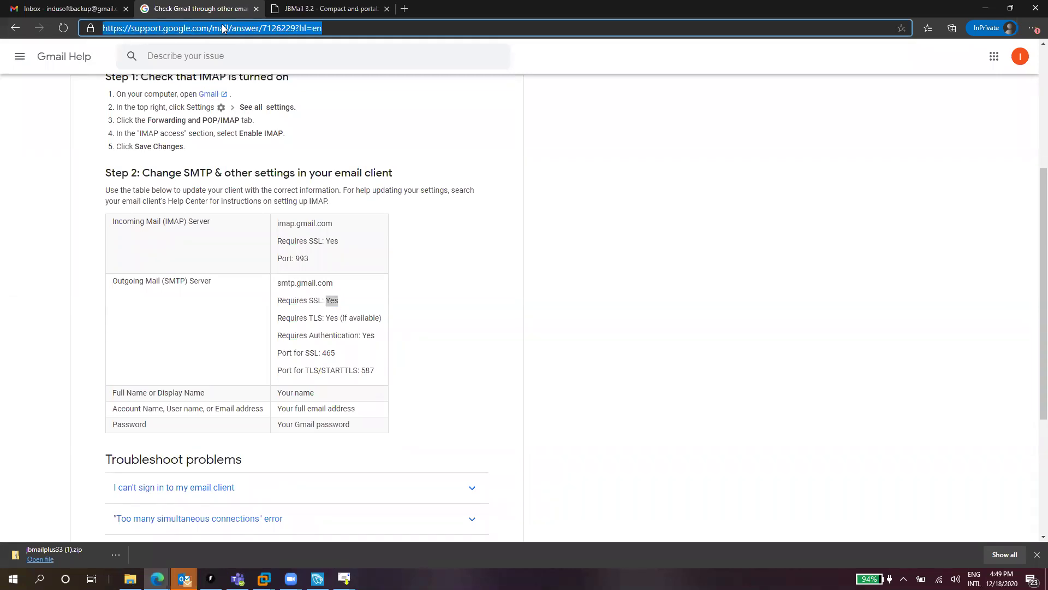
type("gmail less")
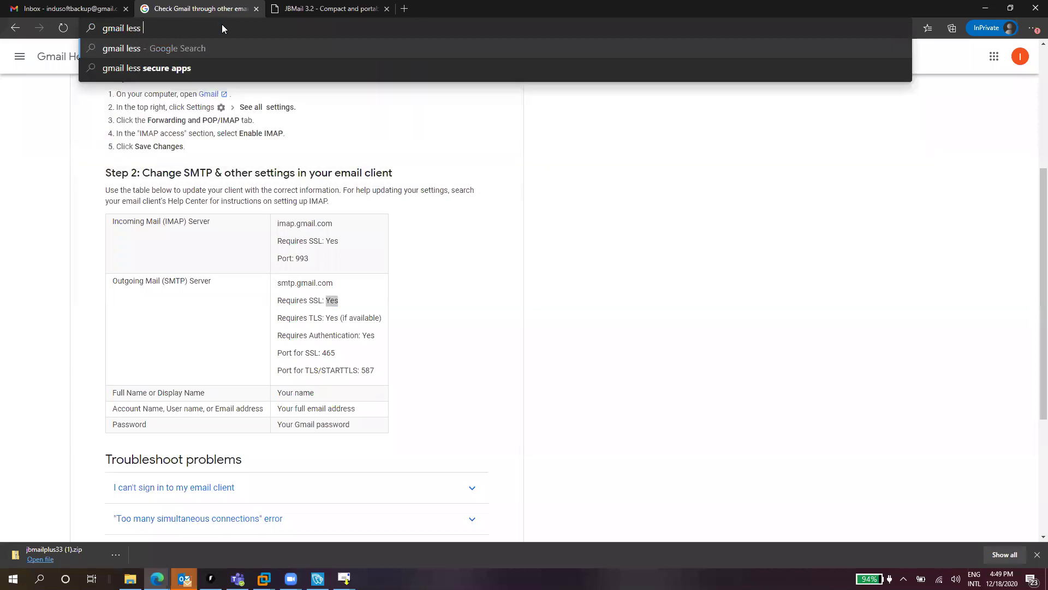
key("Down")
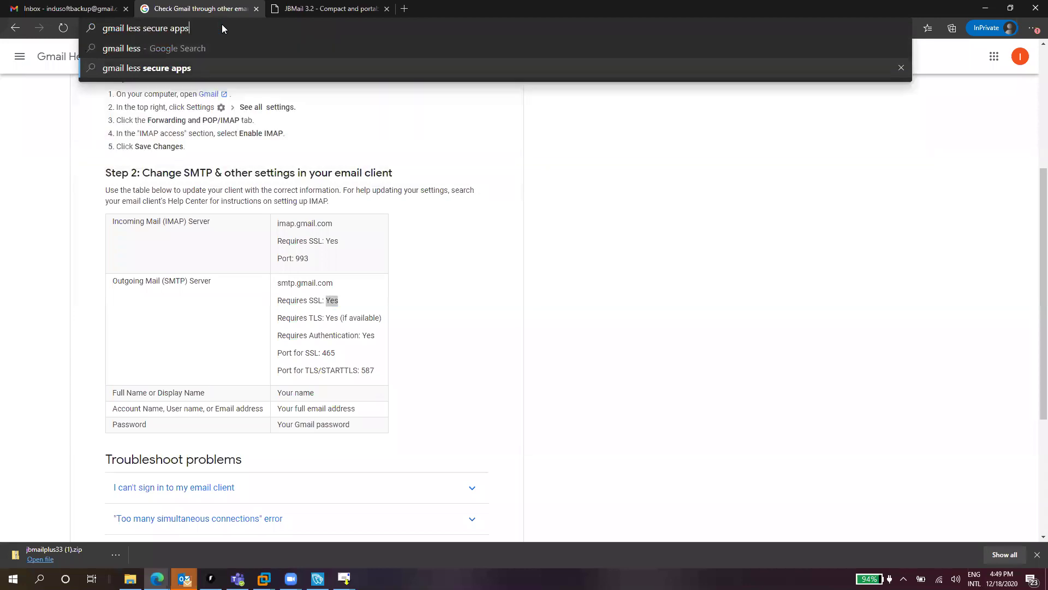
key("Return")
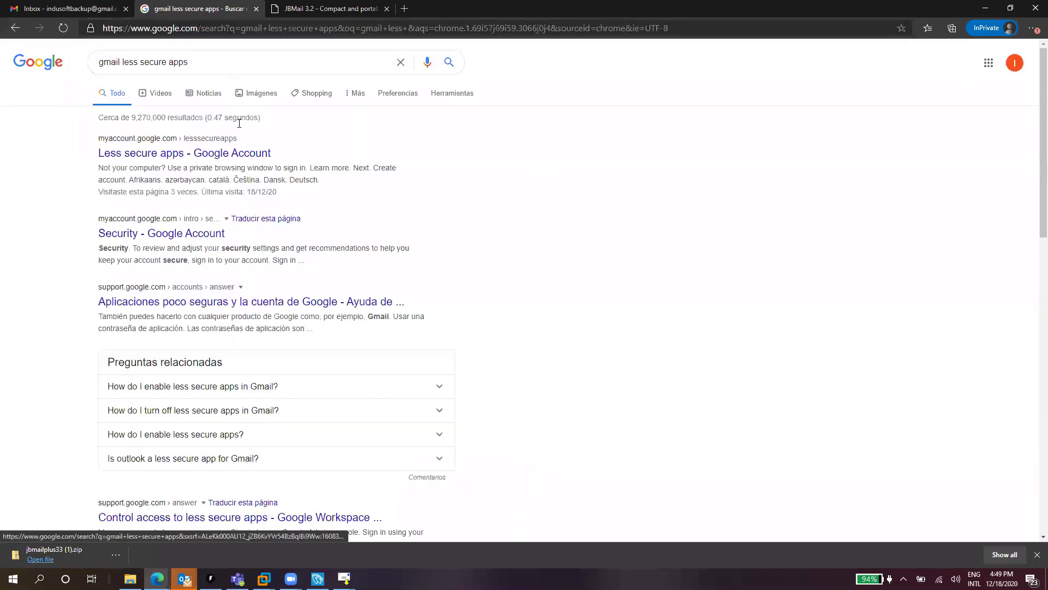
left_click(167, 158)
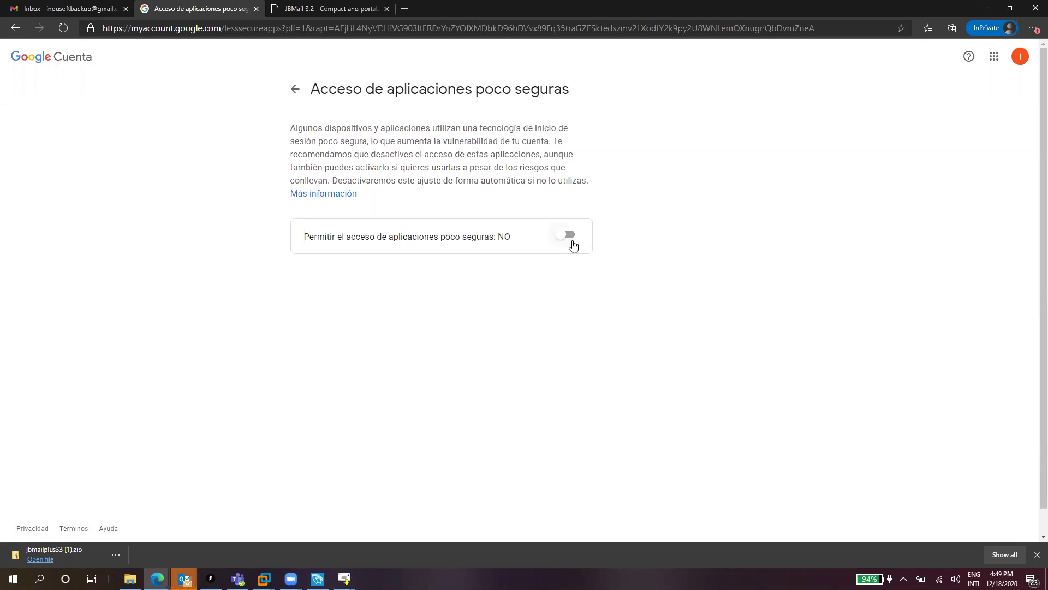
left_click(565, 237)
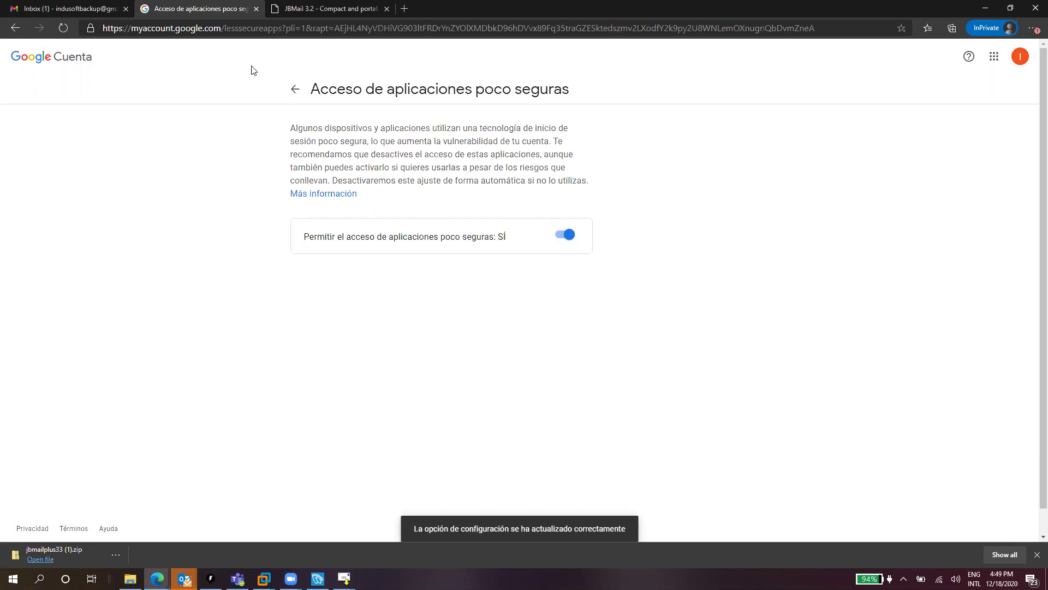
left_click(220, 33)
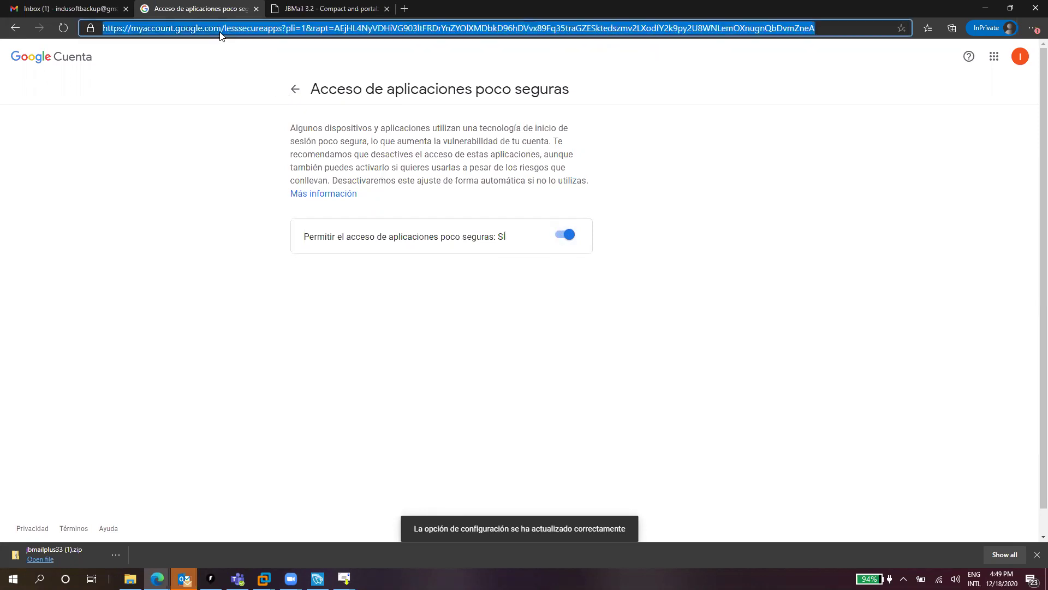
type("gmail ")
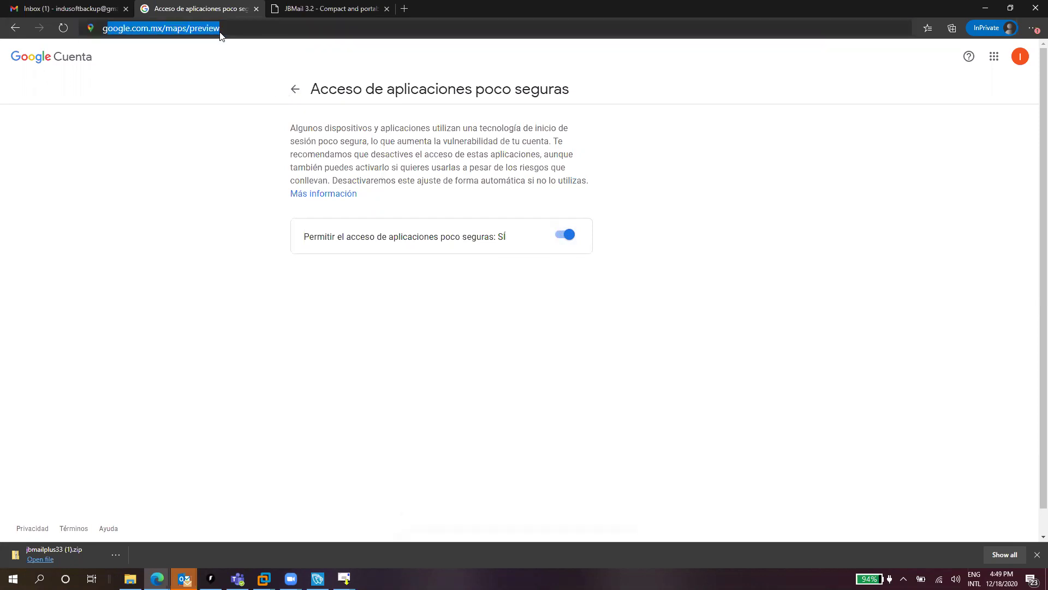
type("unlock")
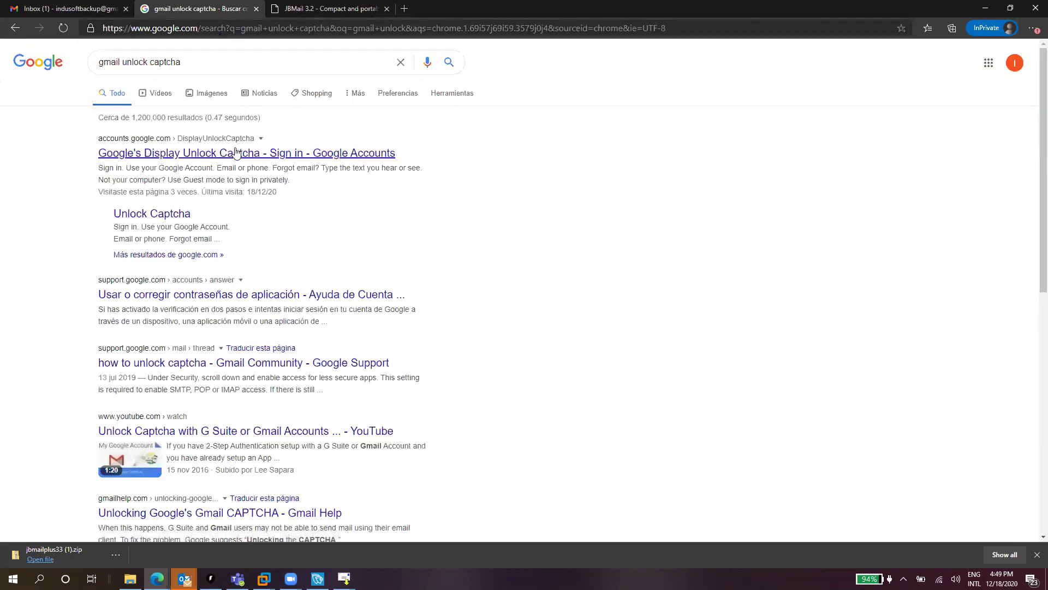
Allow account access on the DisplayUnlockCaptcha page, then bring back JBMail's Test message window
left_click(235, 152)
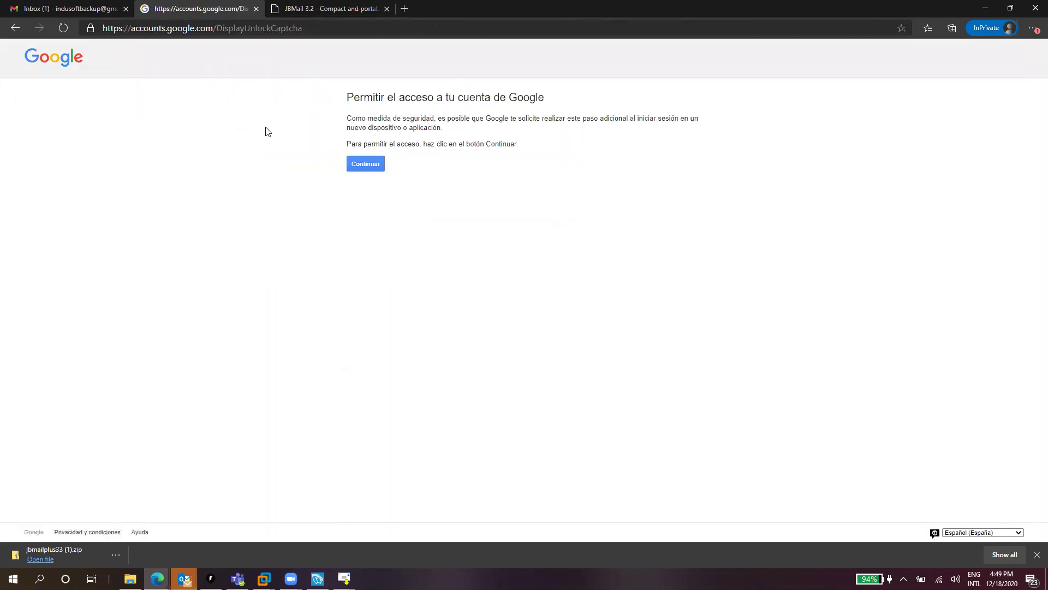
left_click(366, 165)
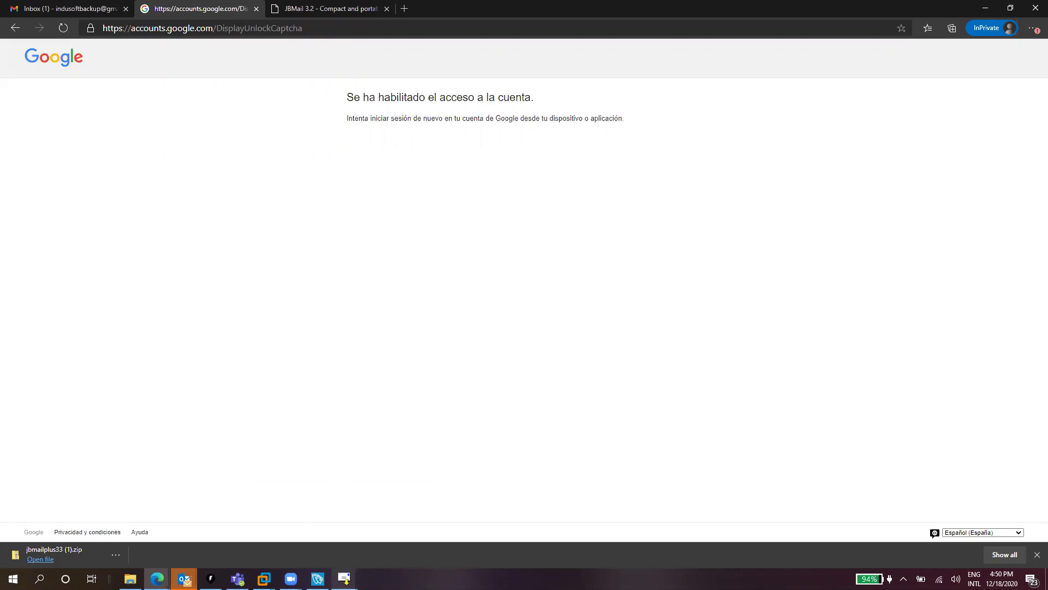
mouse_move(344, 579)
left_click(387, 517)
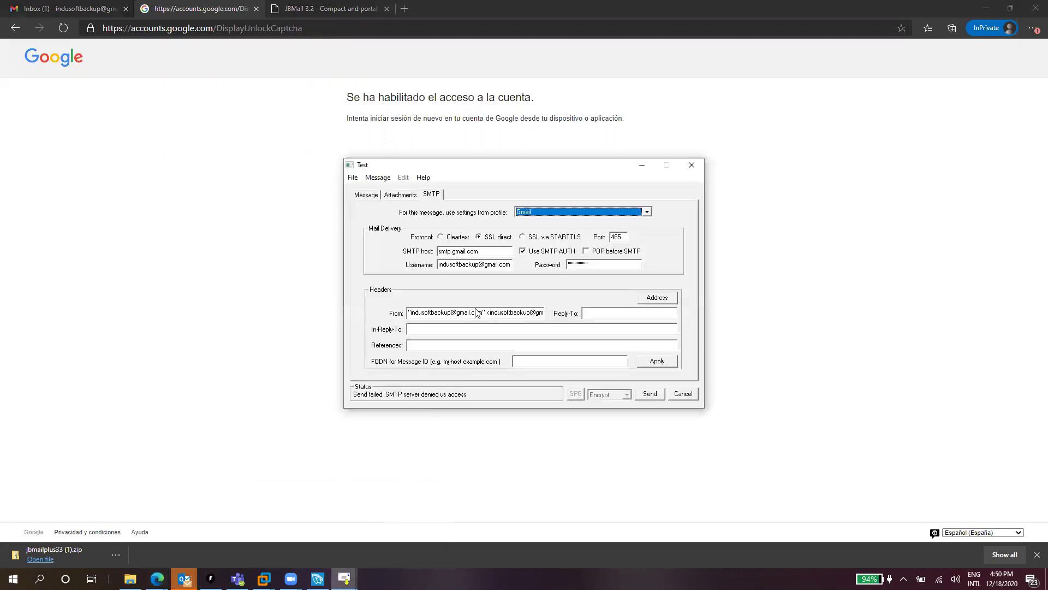
Resend the Test message, acknowledge the success notice, and switch to the Gmail inbox tab
left_click(652, 394)
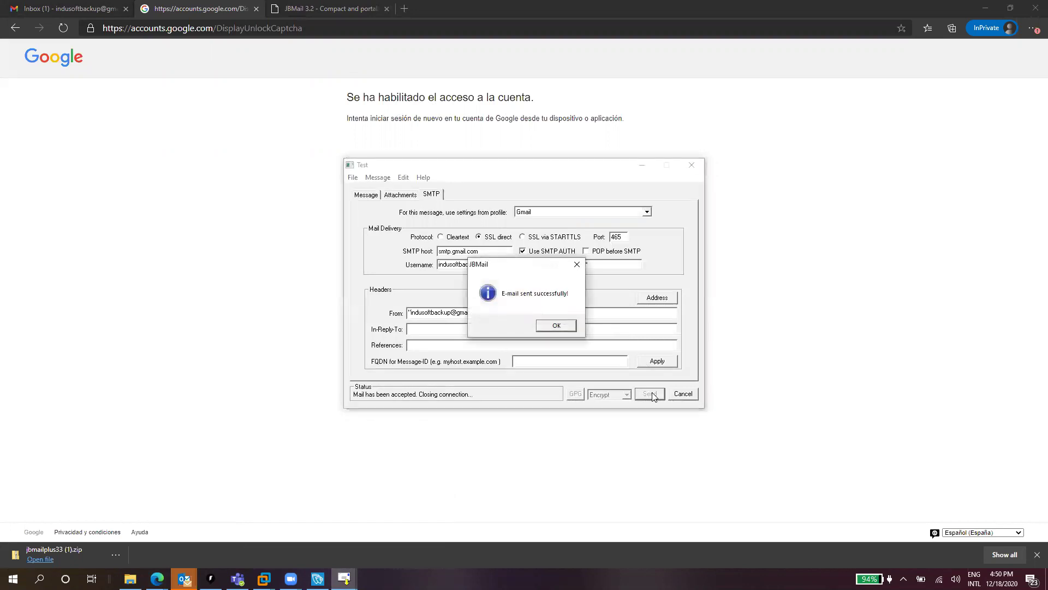
left_click(556, 325)
left_click(71, 9)
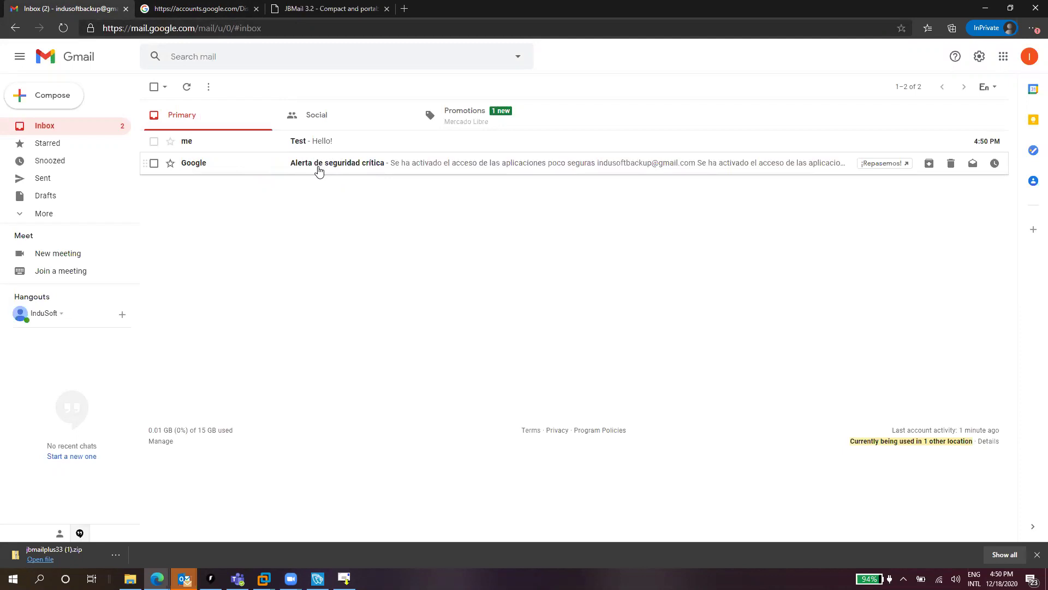
View the Google security alert email, return to the inbox list, and restore JBMail Plus
left_click(322, 171)
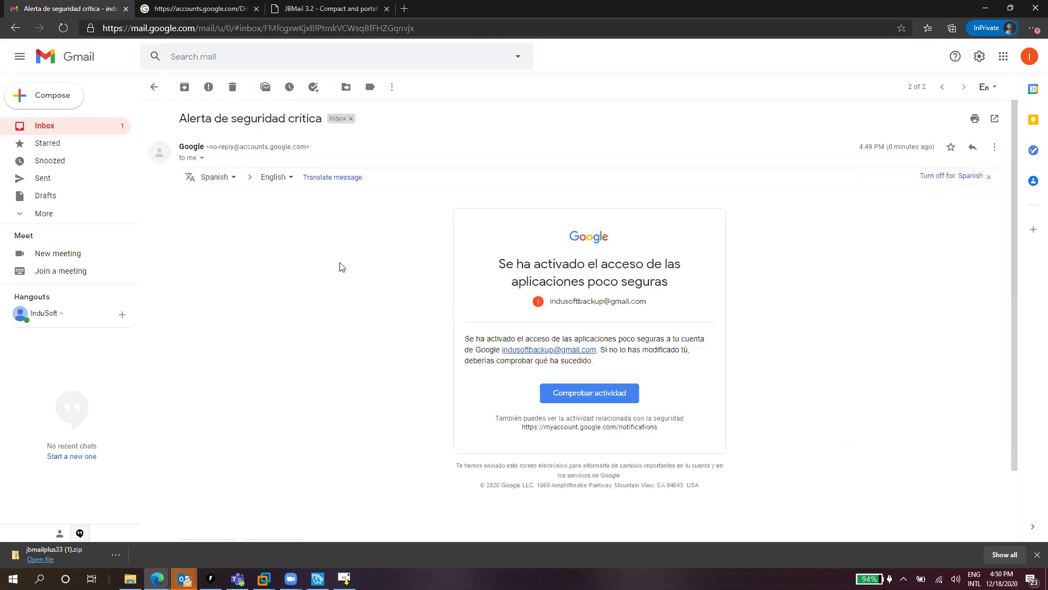
left_click(90, 126)
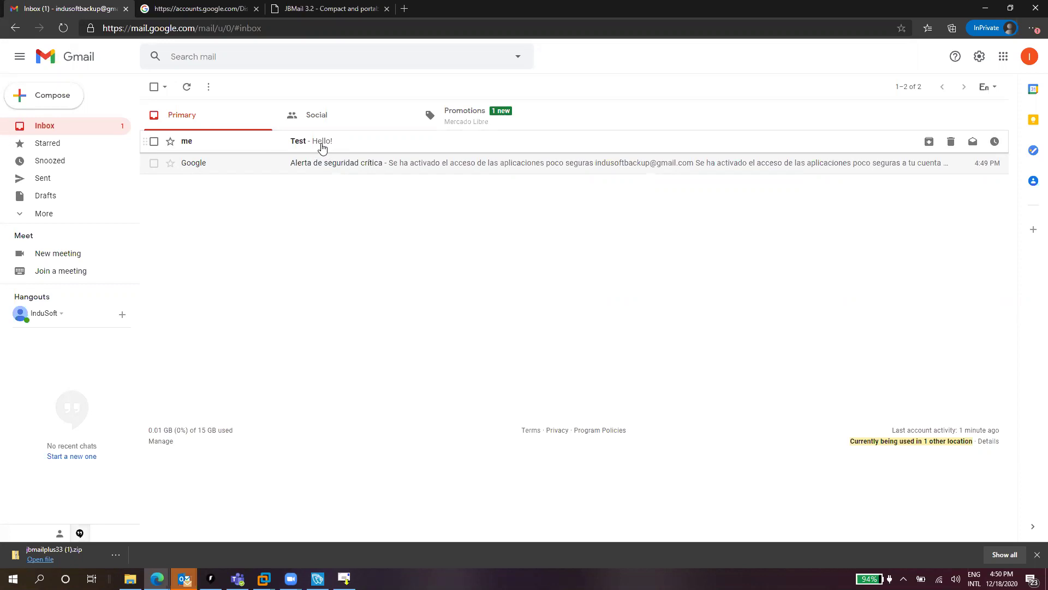
left_click(344, 578)
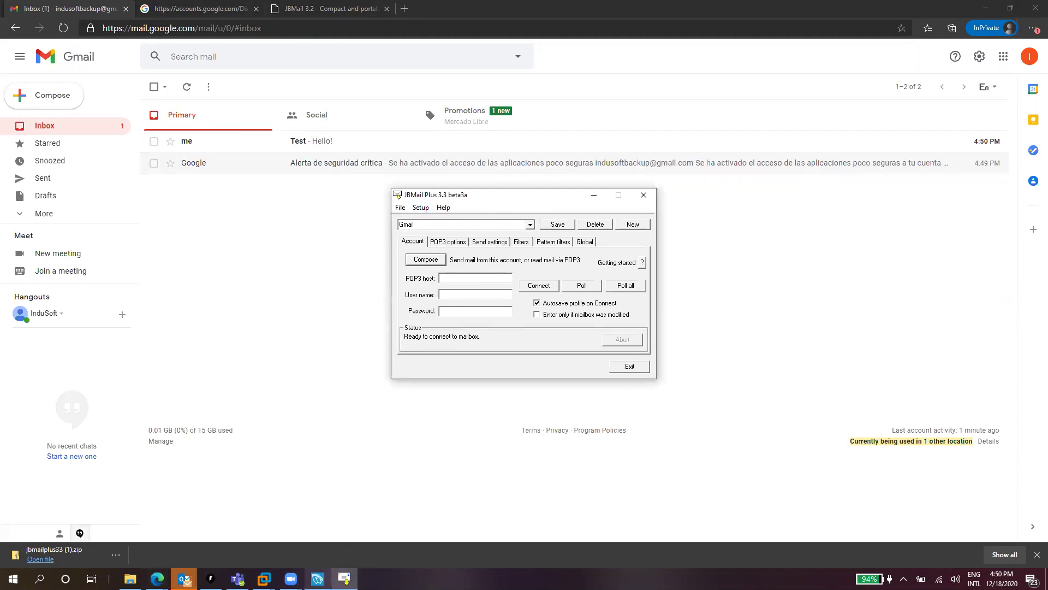
Send AVEVA Edge's test email, confirm 'Email sent successfully.', and close both email configuration windows
left_click(317, 578)
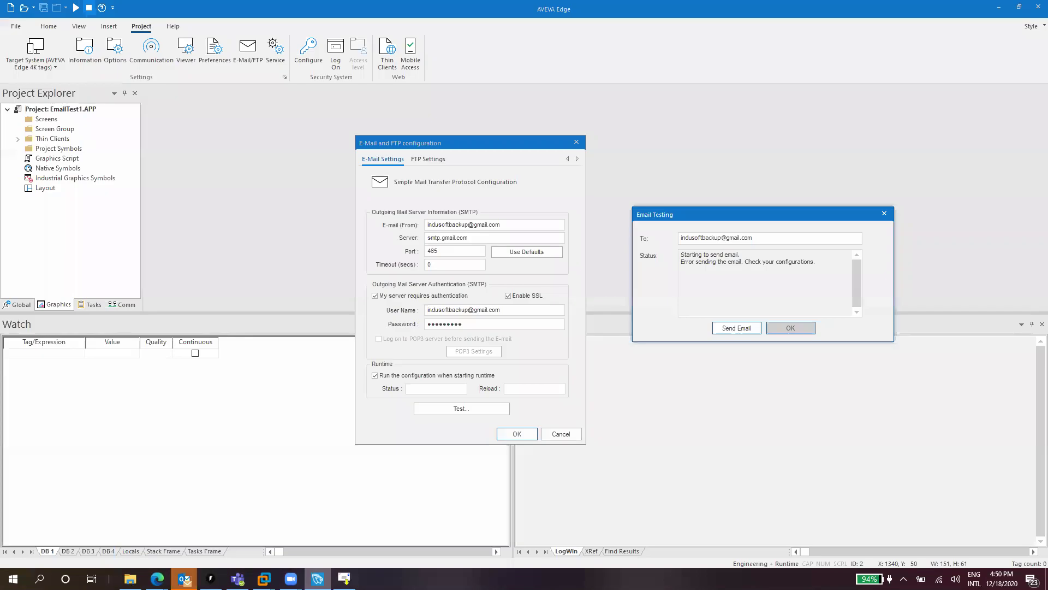
left_click(735, 328)
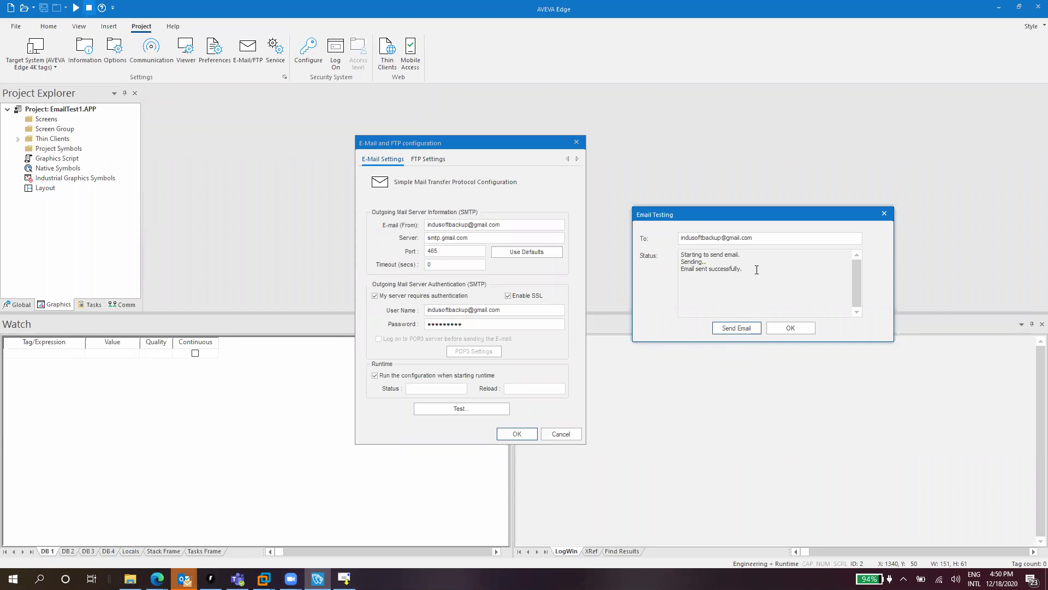
left_click_drag(757, 269, 662, 255)
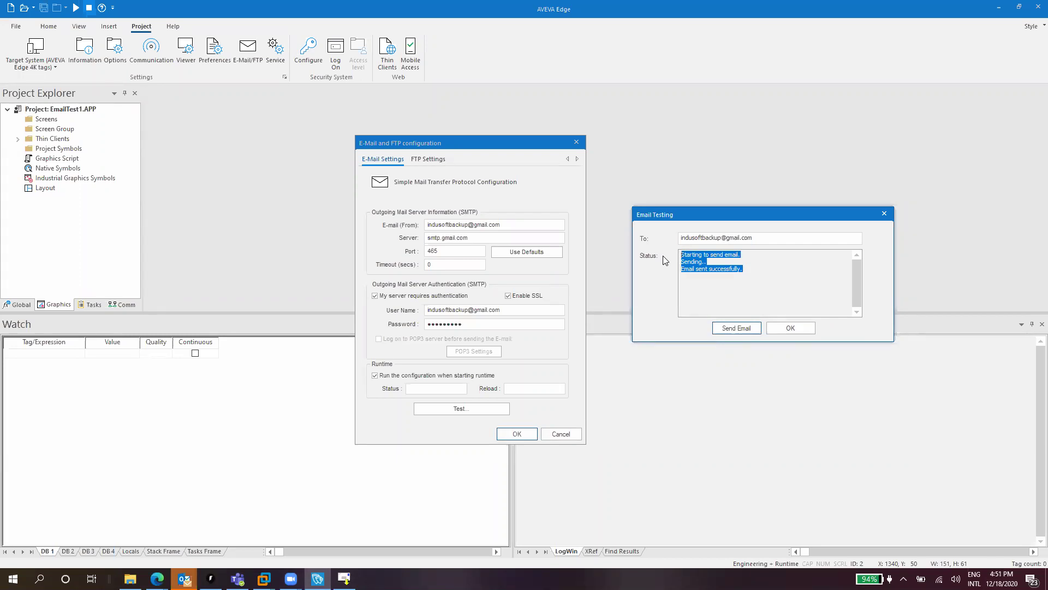
left_click(789, 328)
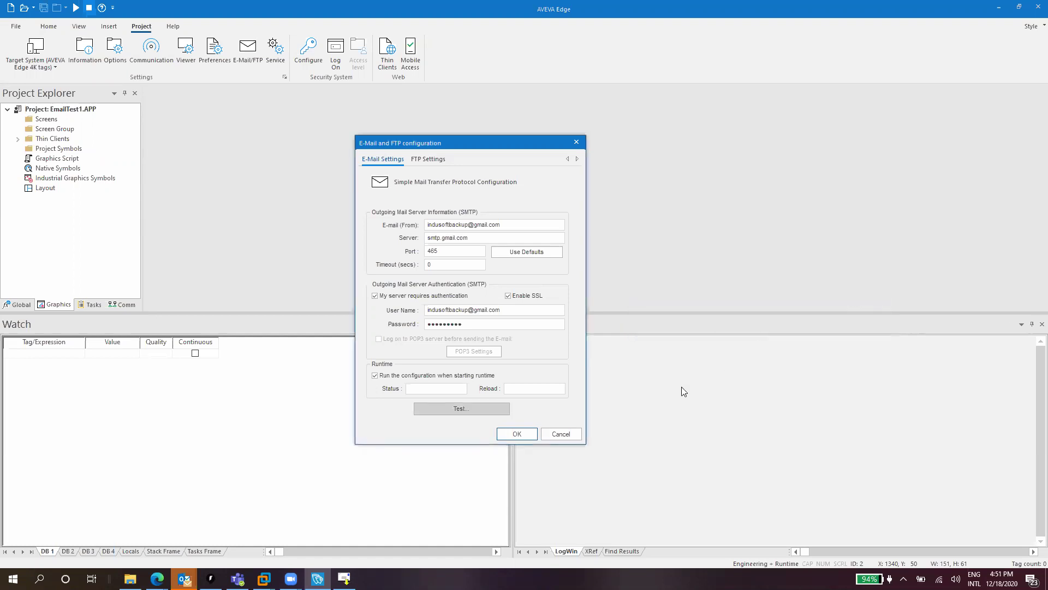
left_click(521, 434)
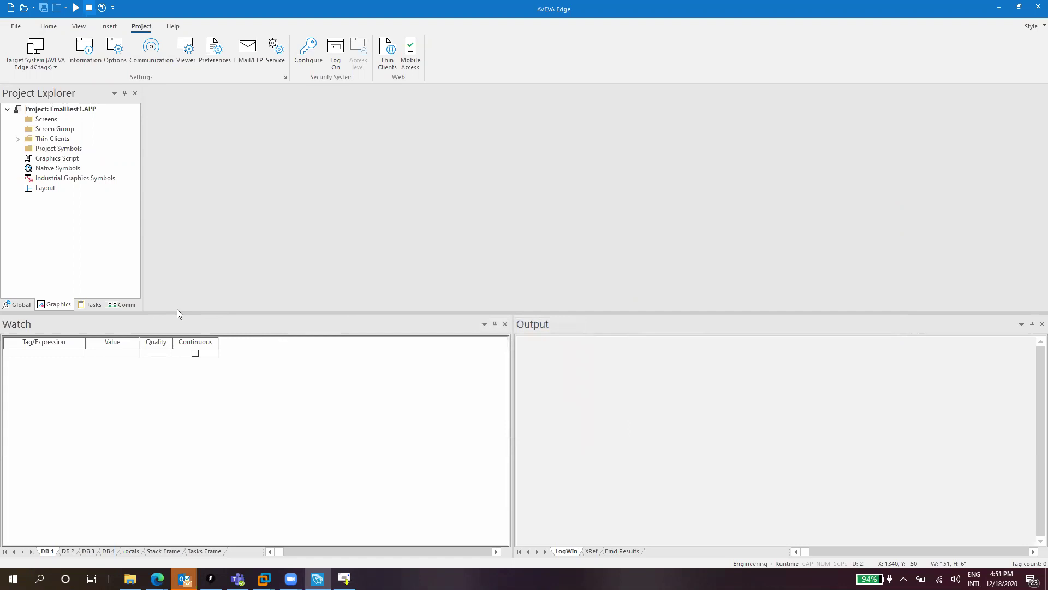
Insert a new alarm worksheet, ALARM001.ALR, from the Alarms folder on the Tasks tab
left_click(88, 304)
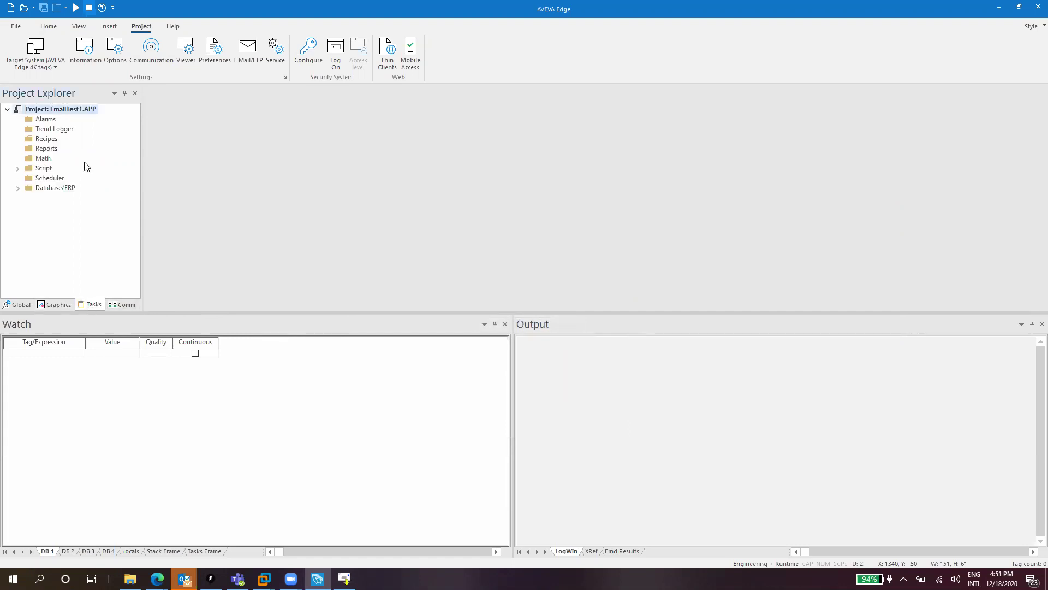
right_click(47, 124)
left_click(69, 129)
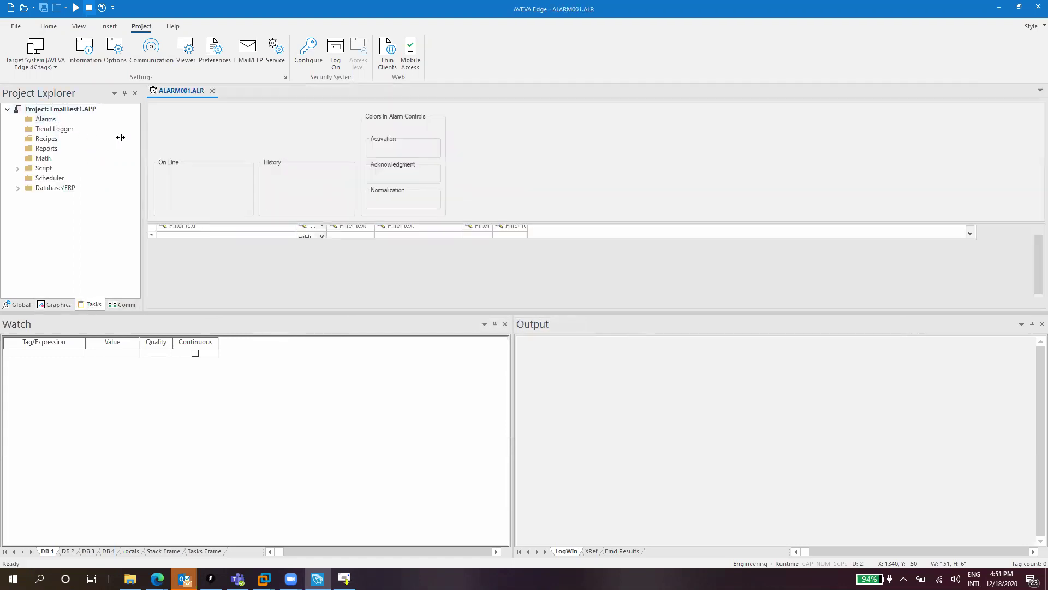
Enable automatic alarm email, look over the Cc, Bcc and send-trigger fields, then cancel
left_click(284, 144)
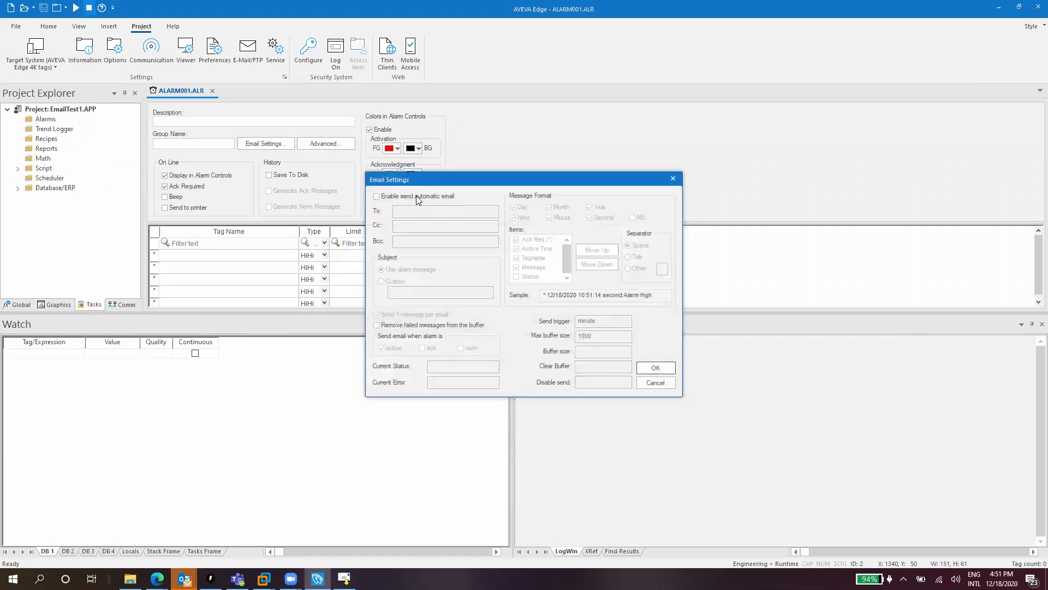
left_click(415, 211)
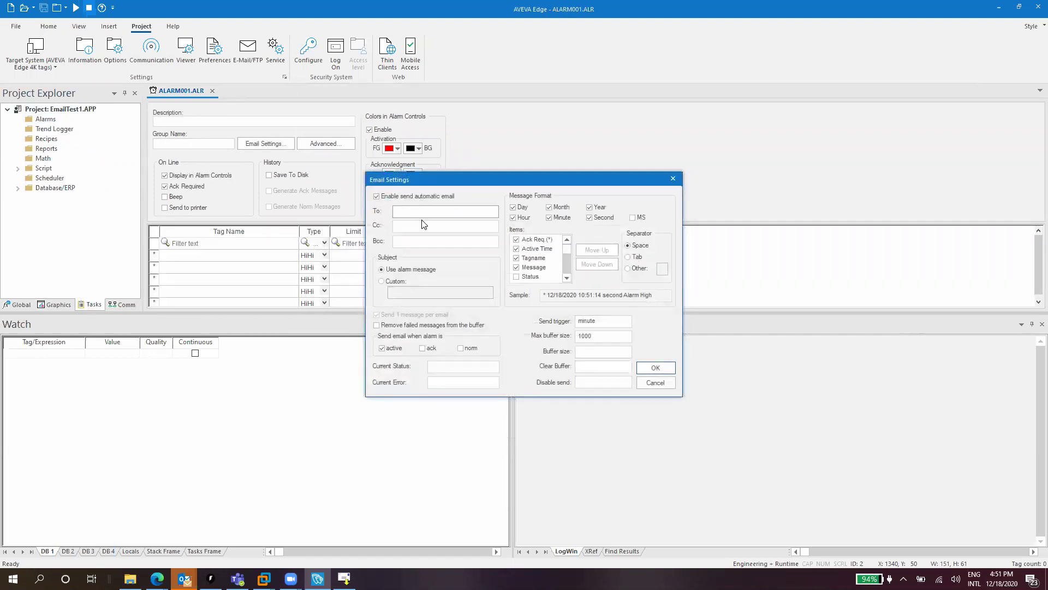
left_click(410, 228)
left_click(418, 244)
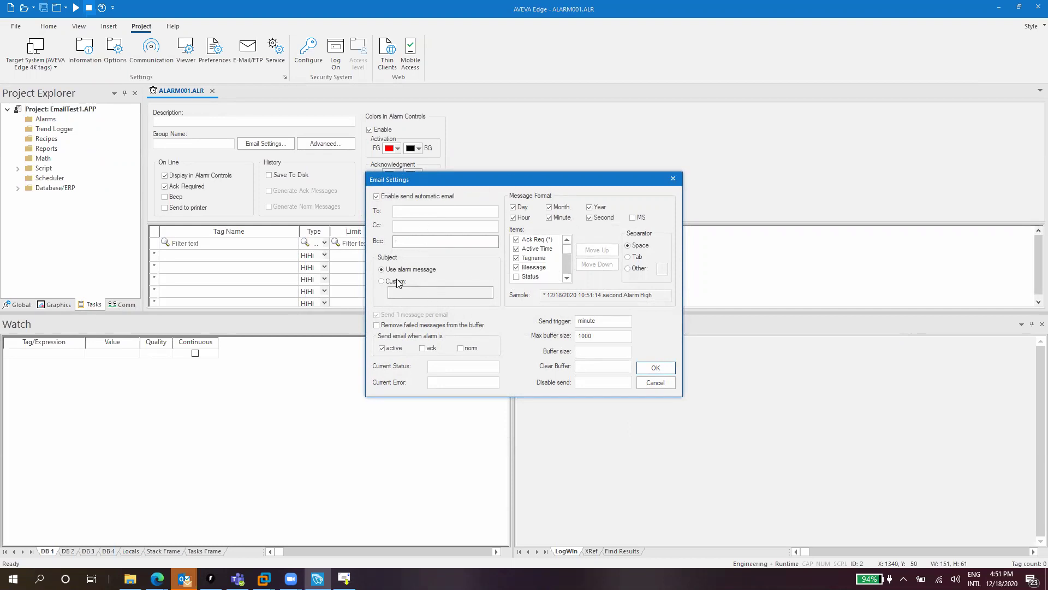
double_click(591, 321)
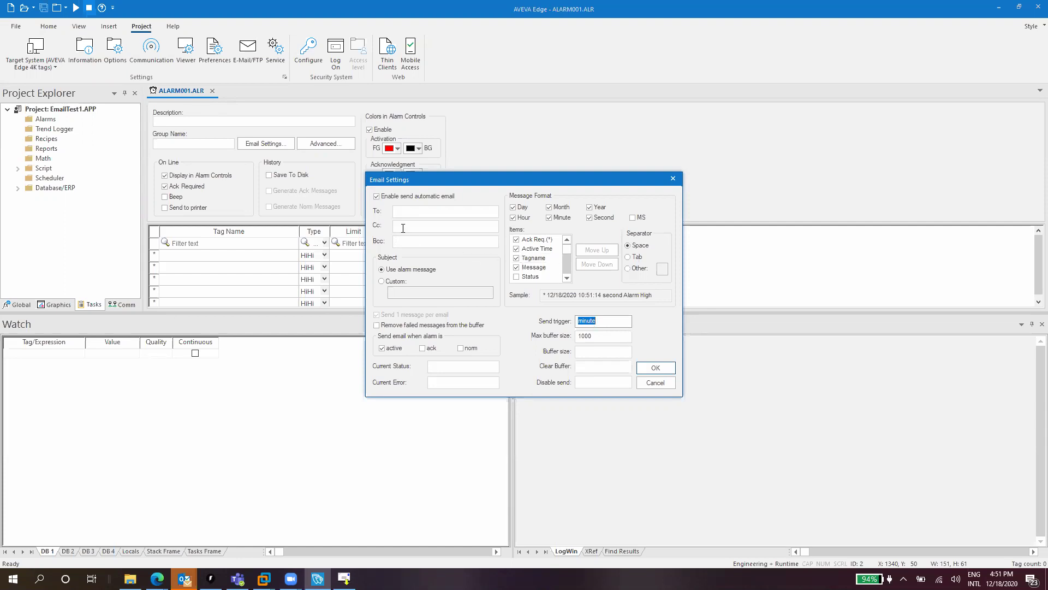
left_click(660, 384)
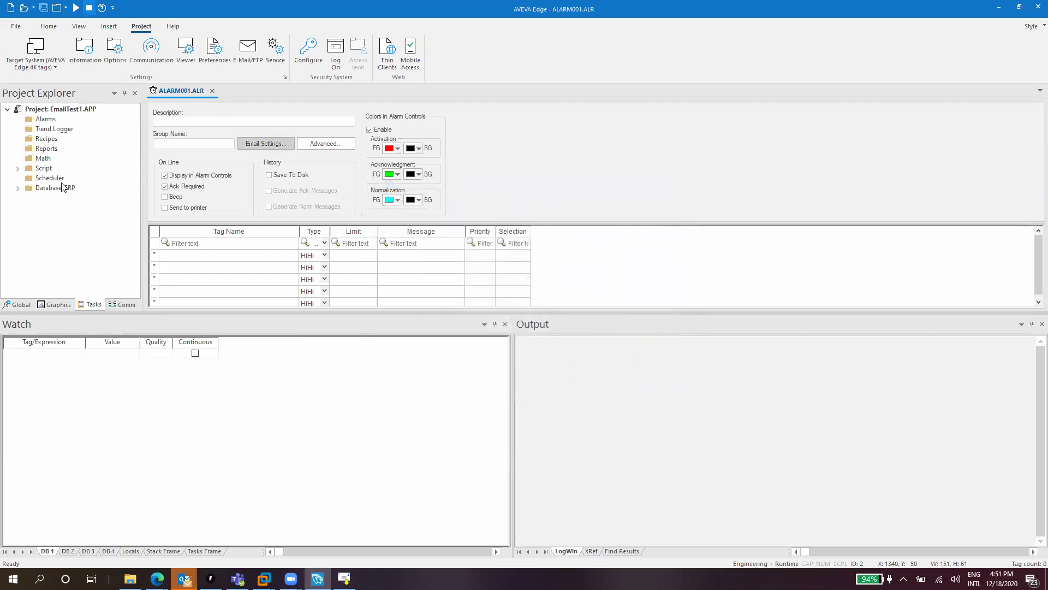
Insert a new SCRIPT0001 worksheet under the Script folder
double_click(44, 168)
right_click(49, 171)
left_click(71, 177)
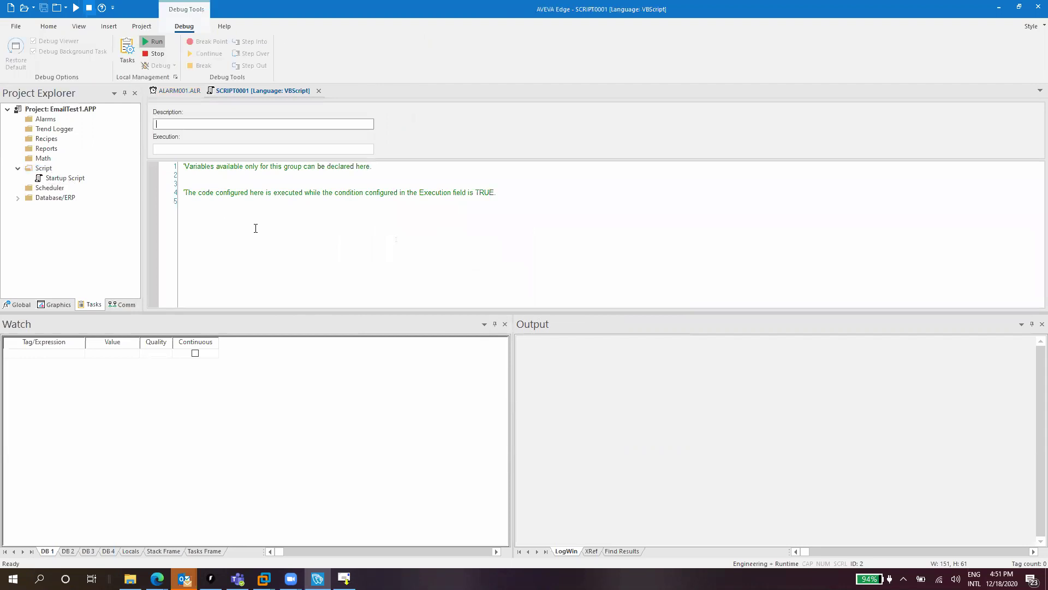
Write the call $SendEmailExt() on line 6 using the autocomplete suggestion
type("$send")
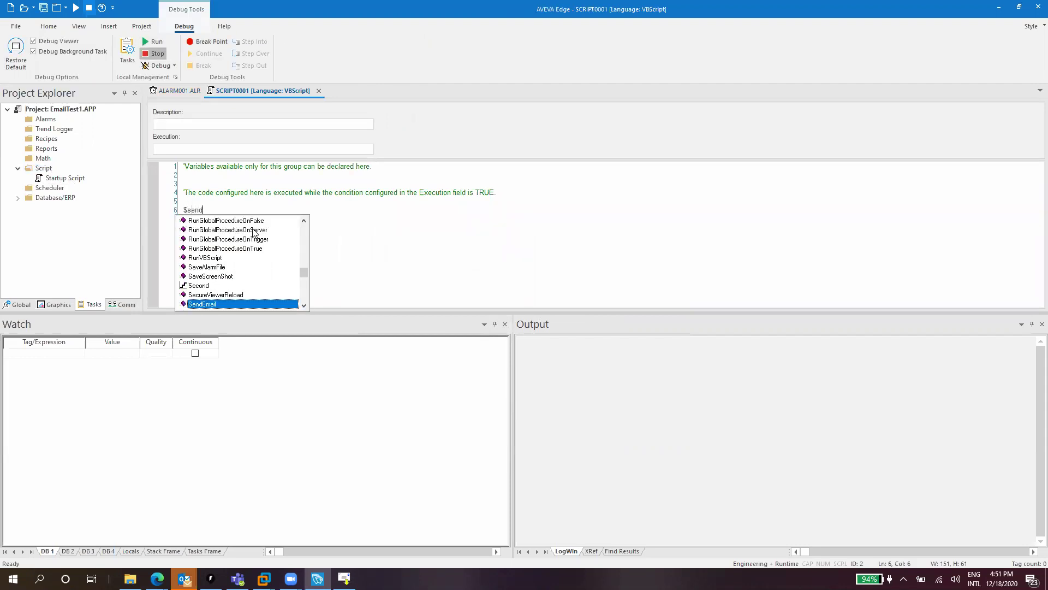
key("Down")
key("Return")
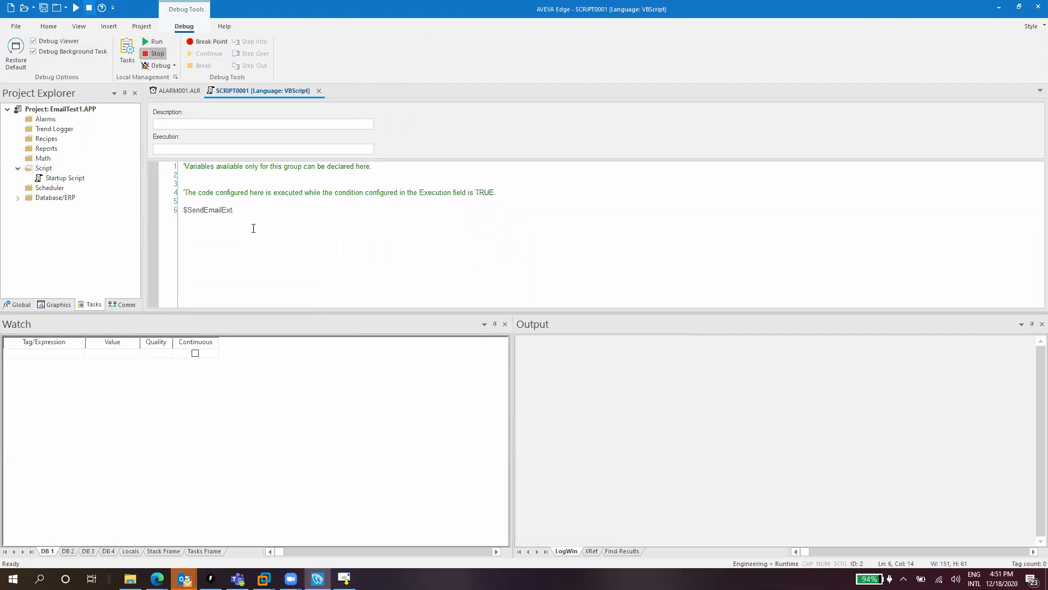
type("(")
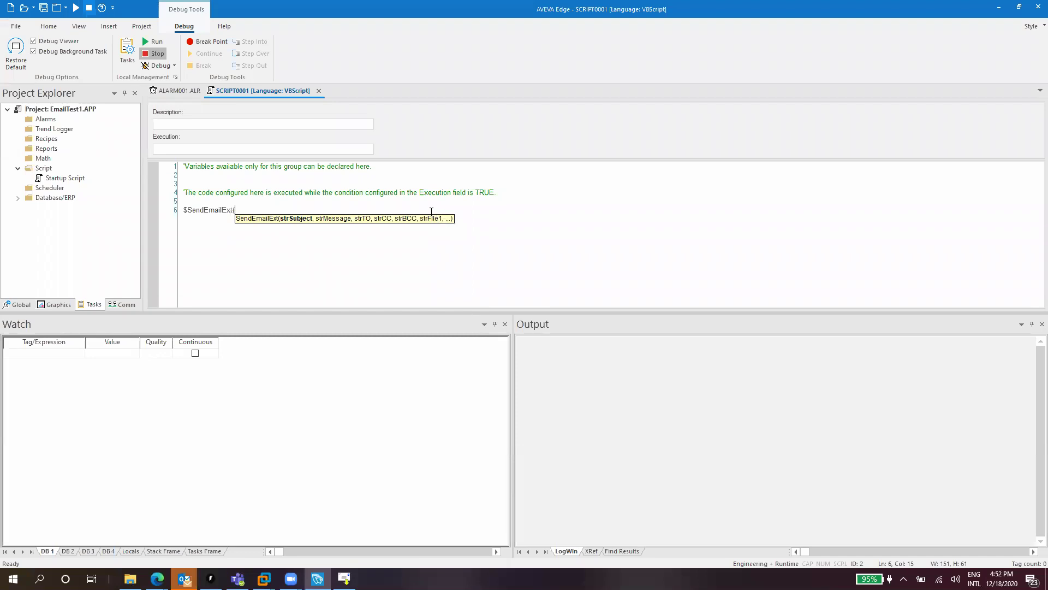
type(")")
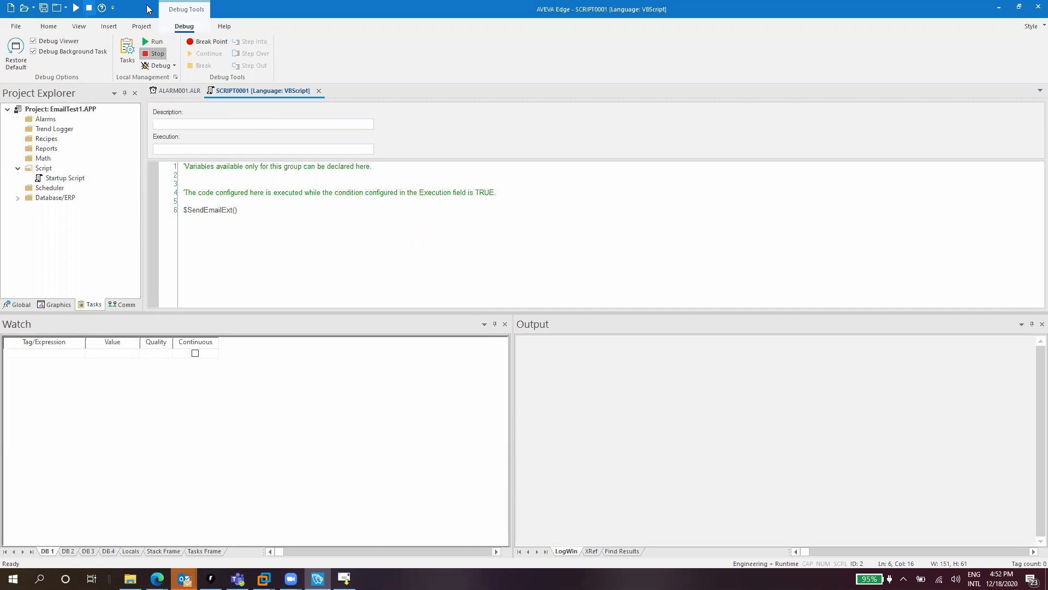
left_click(142, 26)
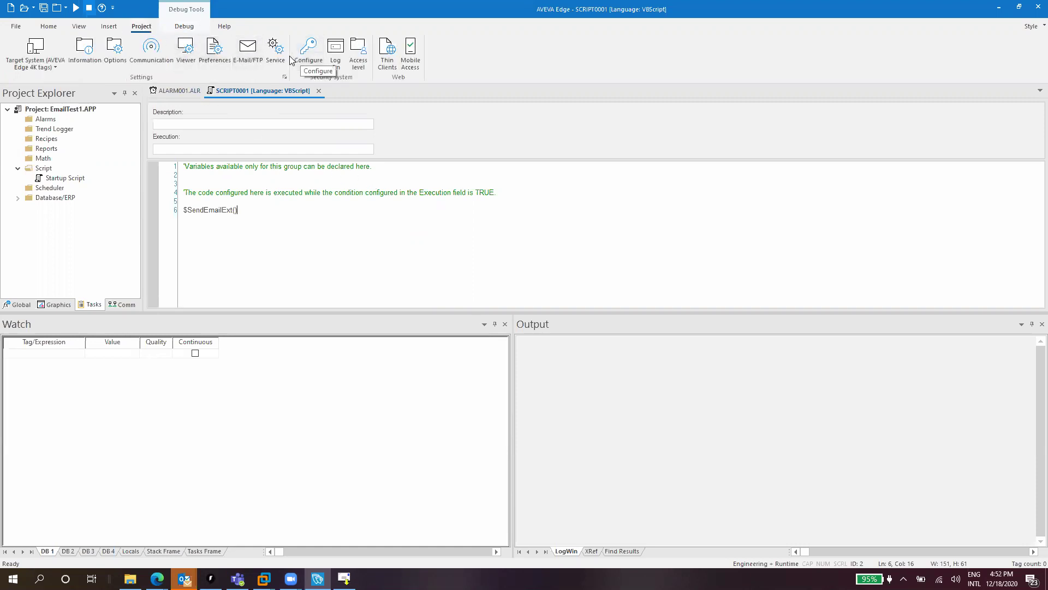
left_click(246, 58)
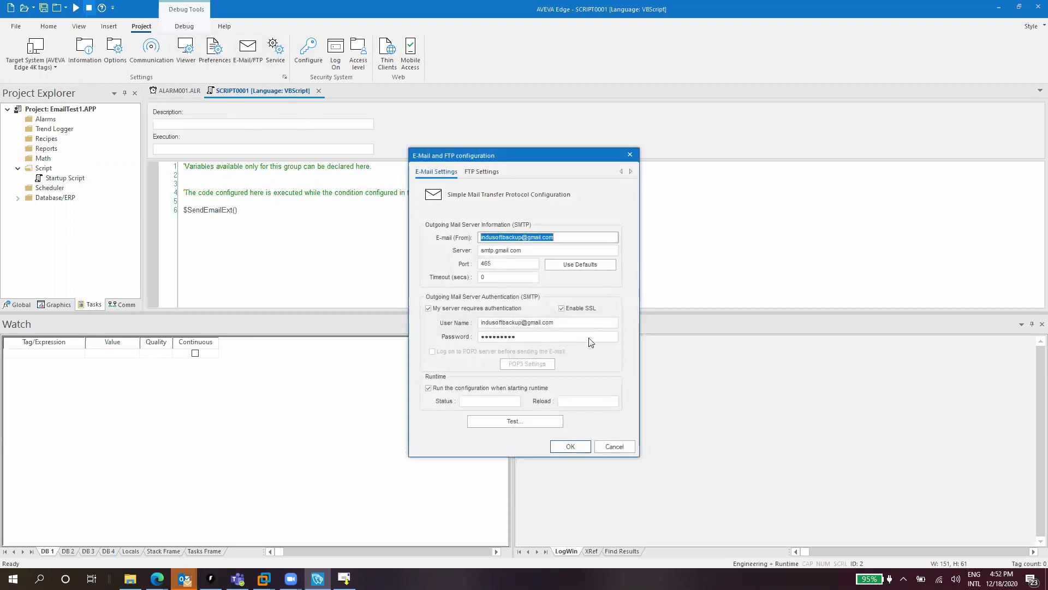
left_click(568, 446)
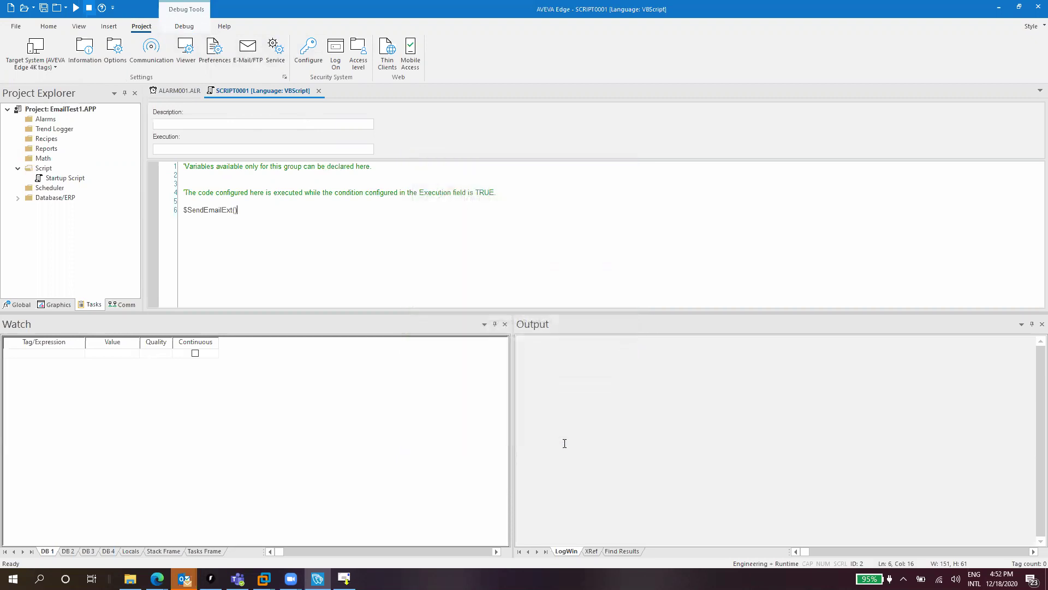